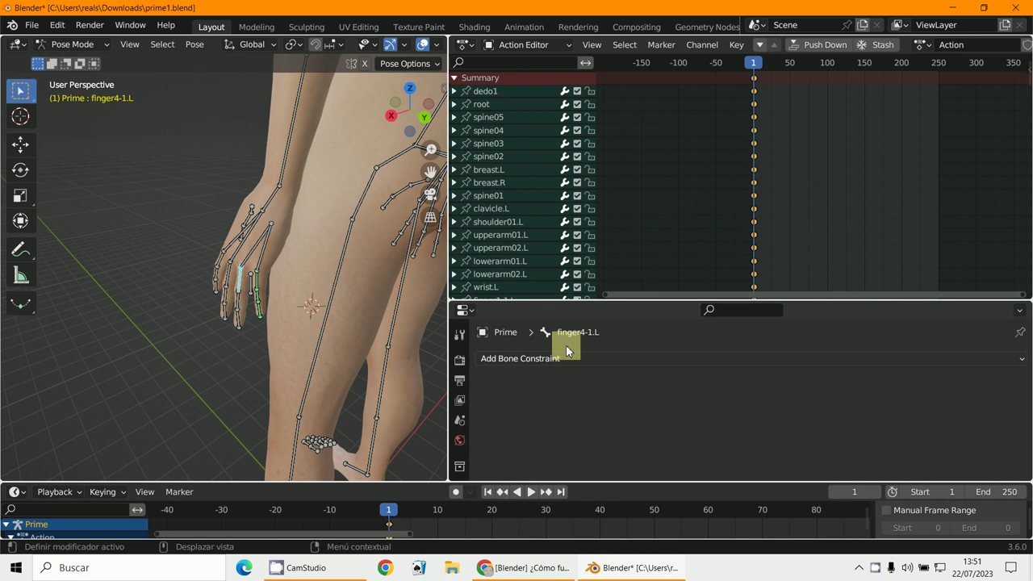
Enlarge the properties editor, widen the 3D viewport, and display the bone constraints of the selected finger4-1.L bone.
left_click_drag(574, 297, 632, 208)
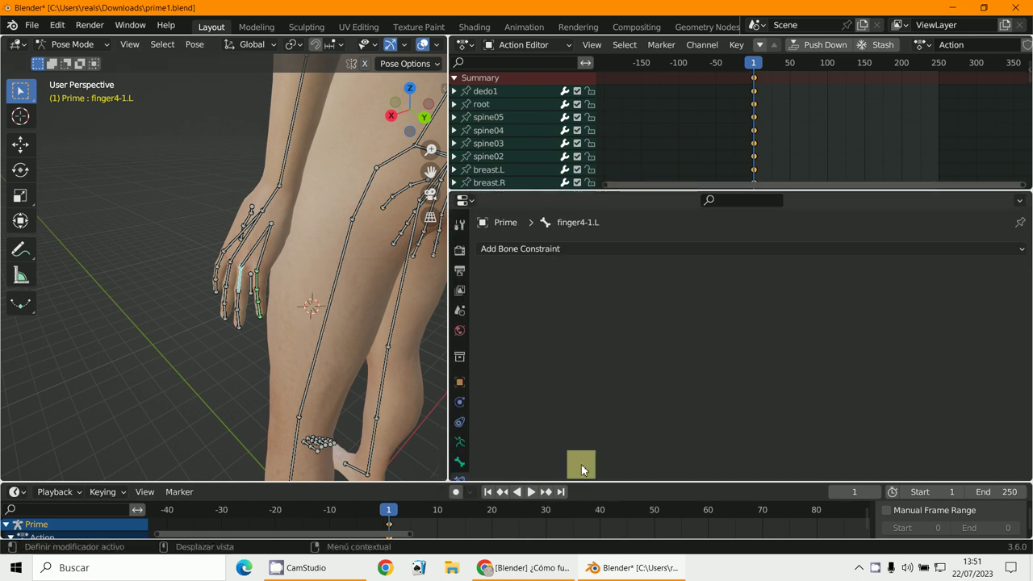
scroll(461, 463, "down", 2)
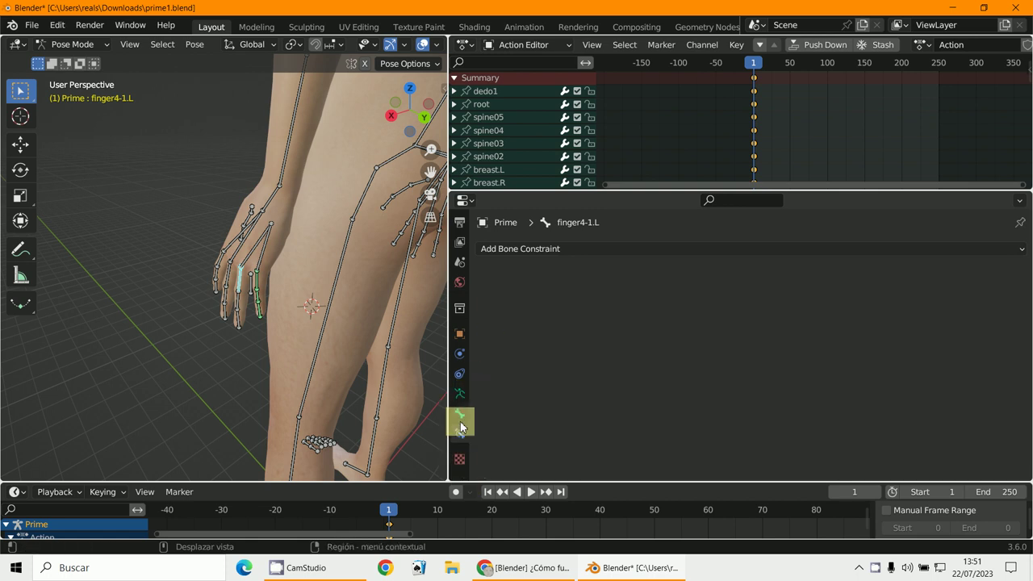
left_click_drag(654, 193, 652, 385)
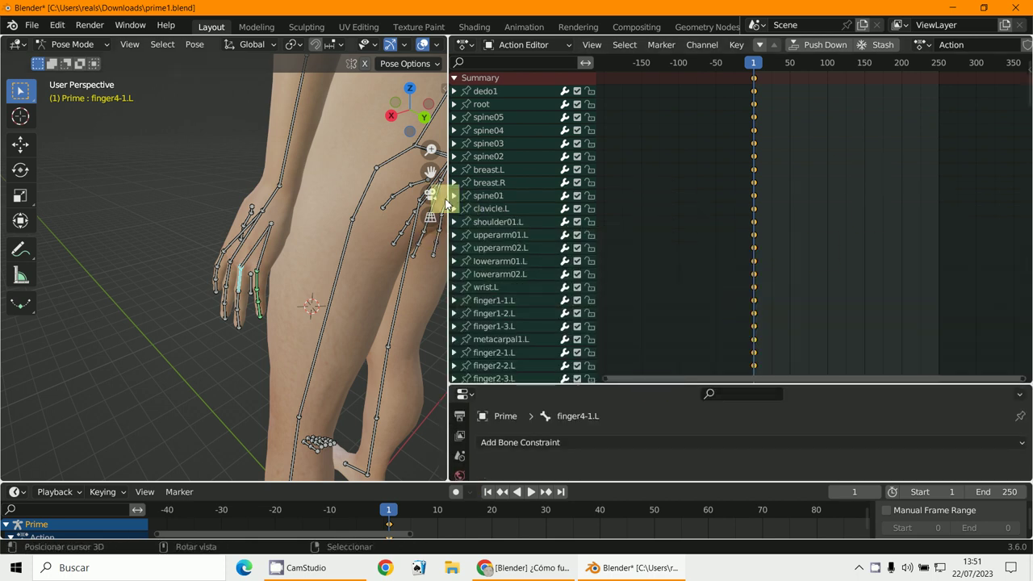
left_click_drag(665, 385, 774, 193)
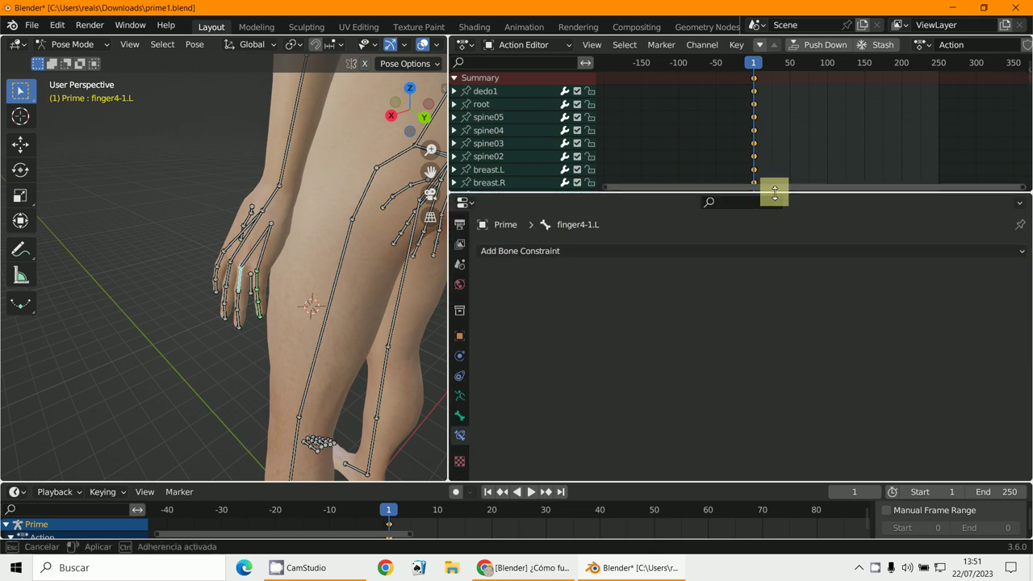
left_click_drag(448, 155, 652, 161)
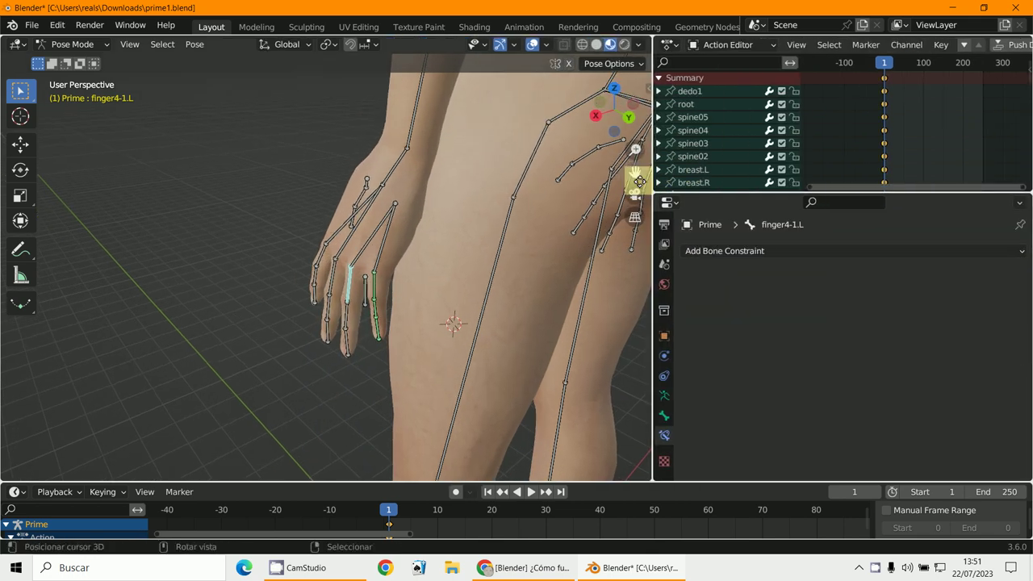
left_click(663, 418)
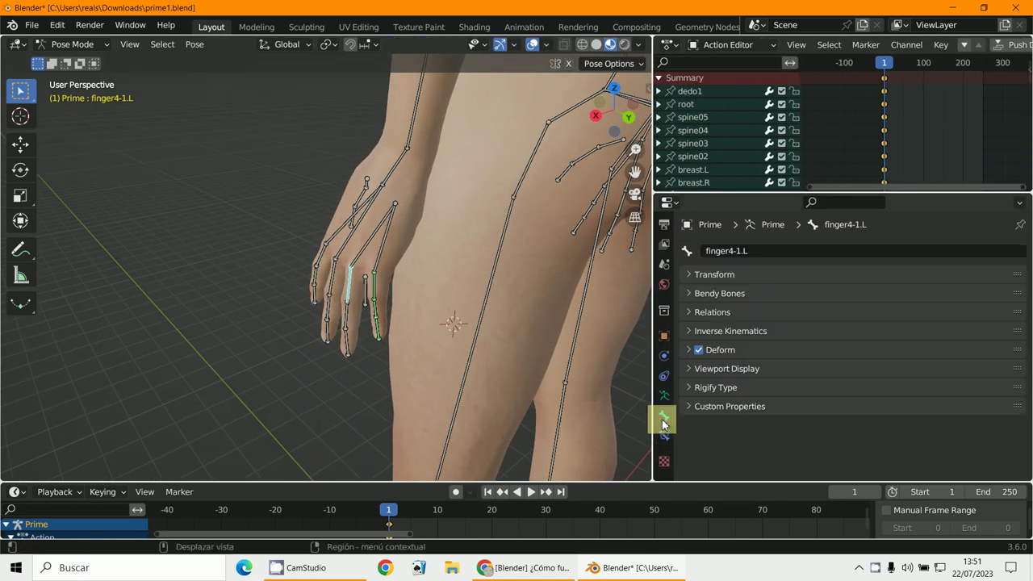
left_click(663, 434)
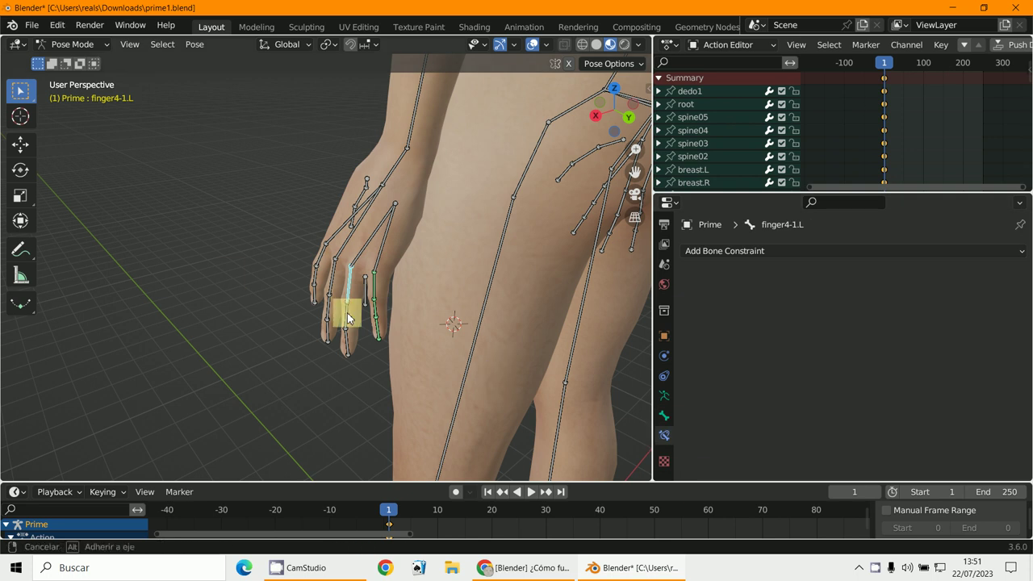
Try bending the finger beside the constrained one by rotating the finger4-1.L and finger4-2.L bones individually.
middle_click_drag(346, 312, 314, 303)
scroll(314, 303, "up", 5)
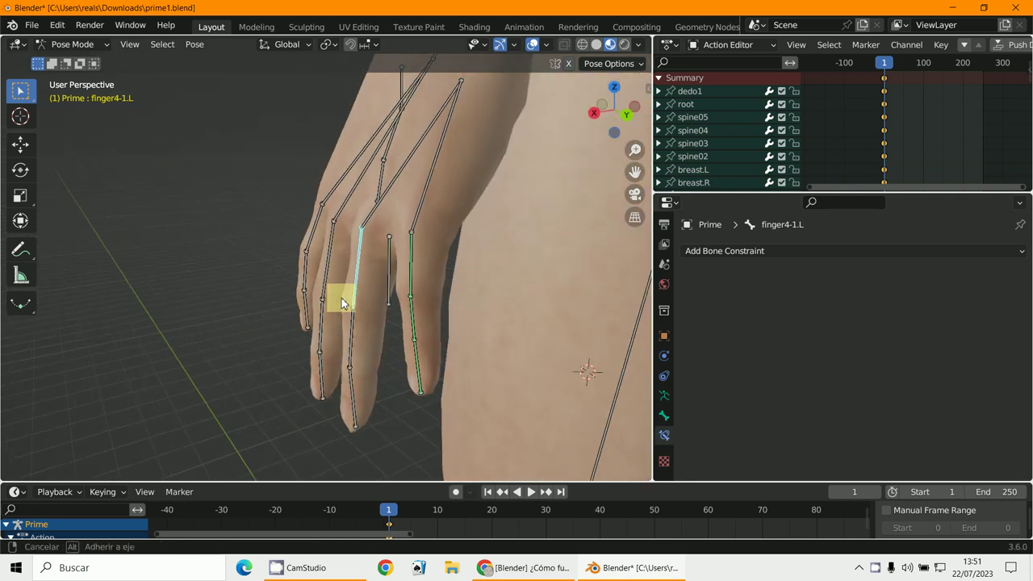
key("r")
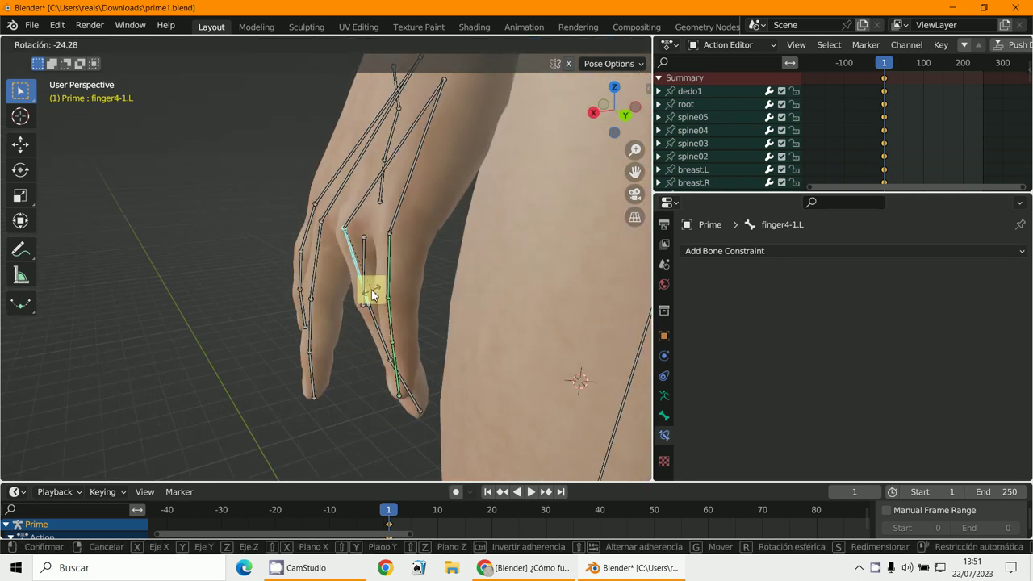
left_click(369, 300)
left_click(372, 321)
key("r")
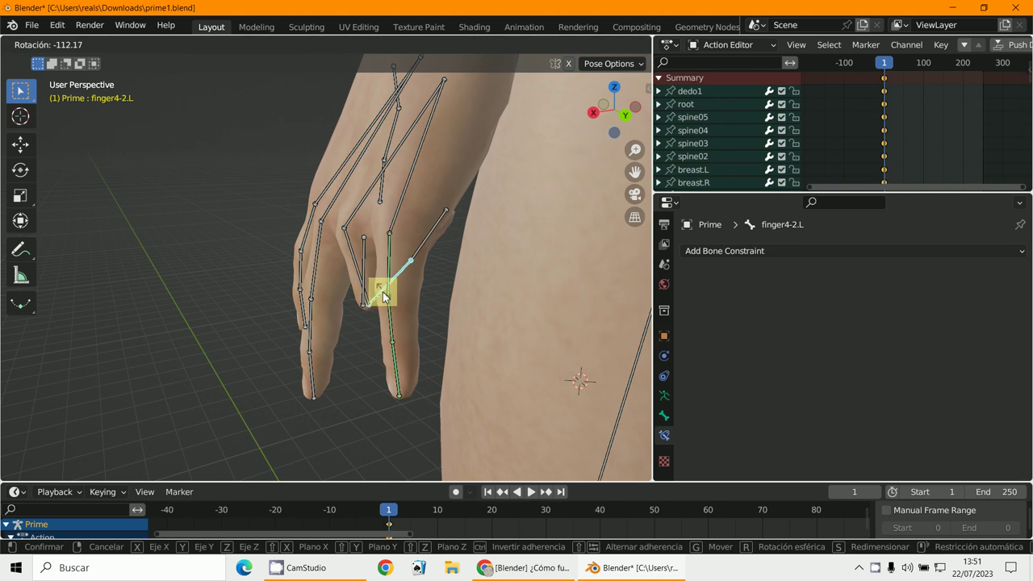
right_click(376, 297)
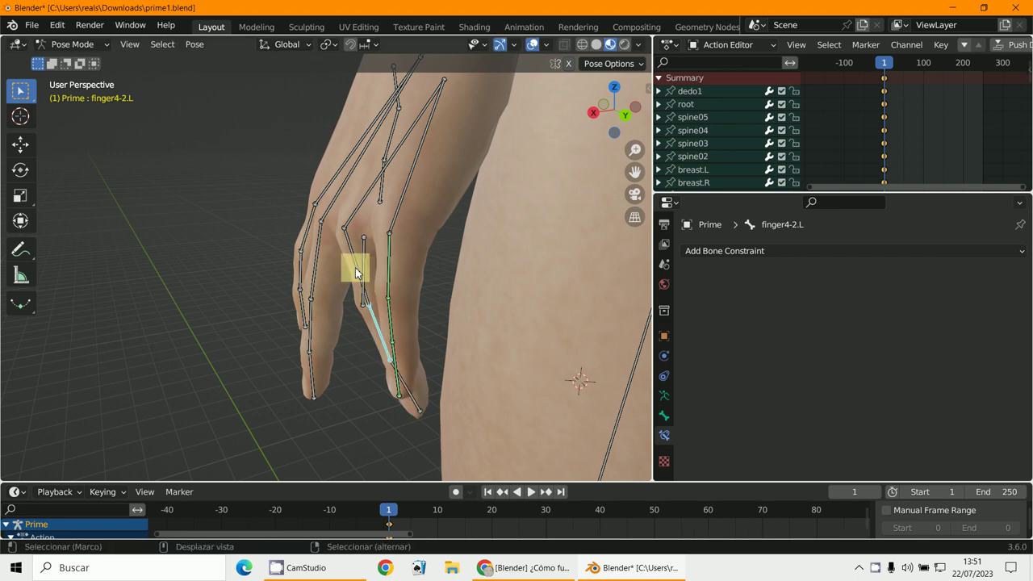
right_click(355, 267, "shift")
middle_click_drag(323, 306, 369, 288)
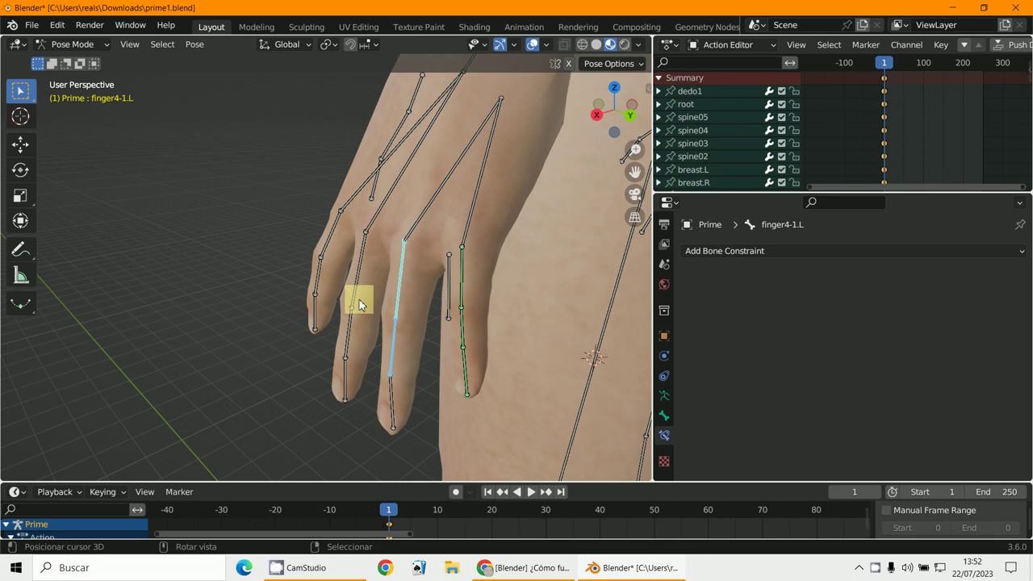
Select the constrained dedo1 finger bone, followed by the separate tensor control bone between the fingers.
middle_click_drag(385, 336, 358, 312)
scroll(343, 330, "up", 4)
right_click(359, 315)
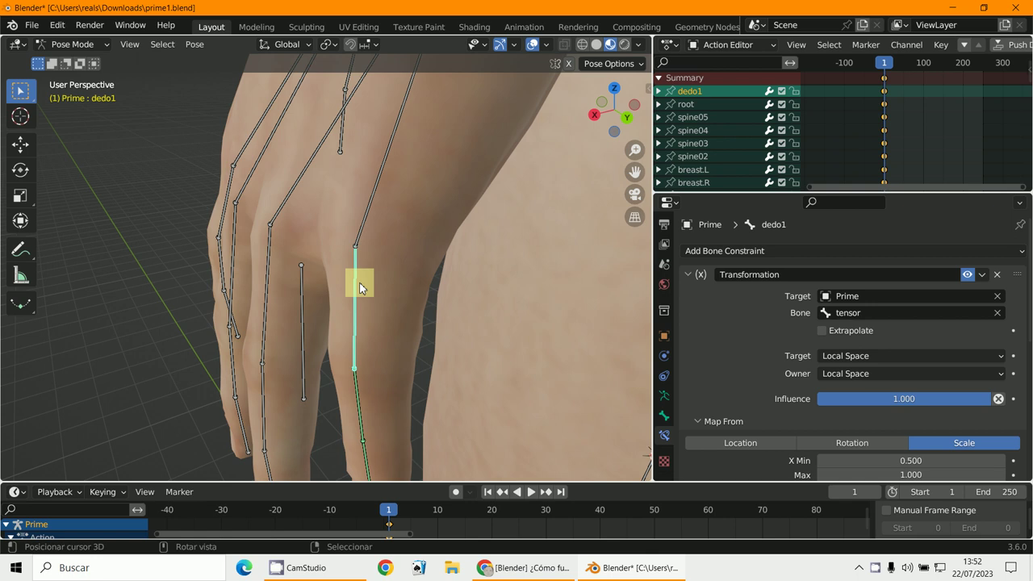
right_click(297, 305)
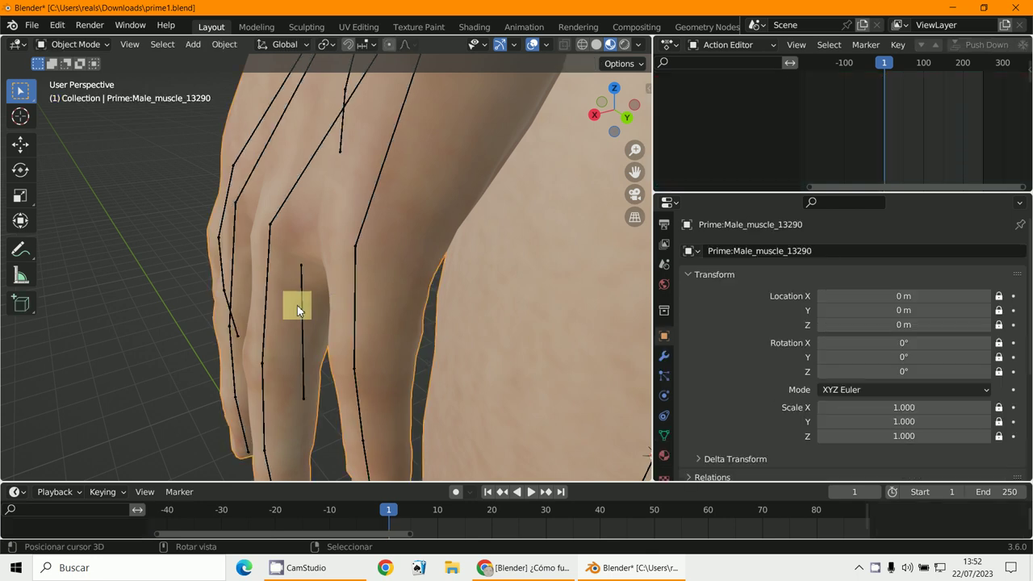
right_click(300, 306)
scroll(315, 327, "up", 2)
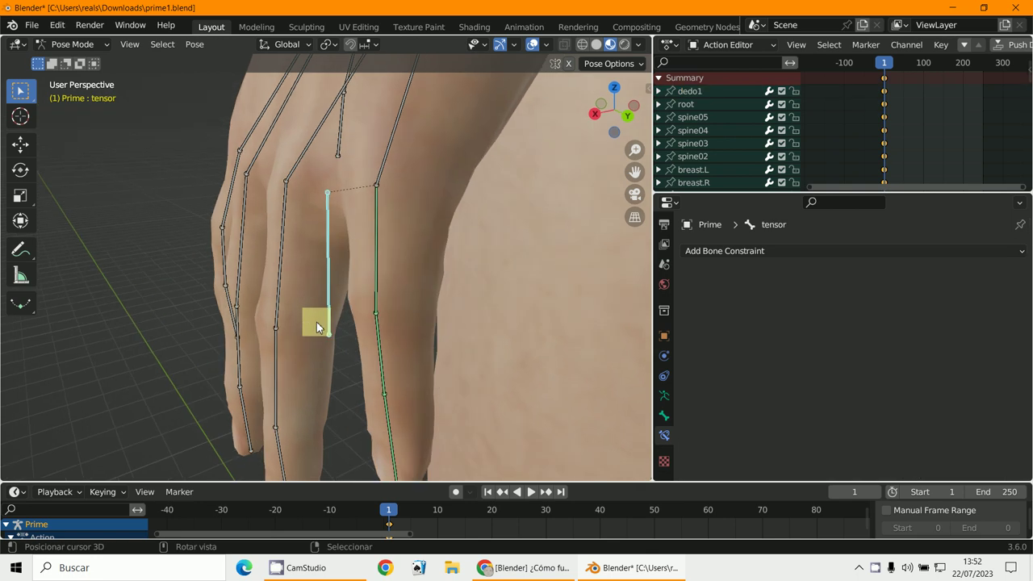
Open the rename field of the tensor bone and of the dedo1 bone to check their names.
key("F3")
key("Return")
key("F2")
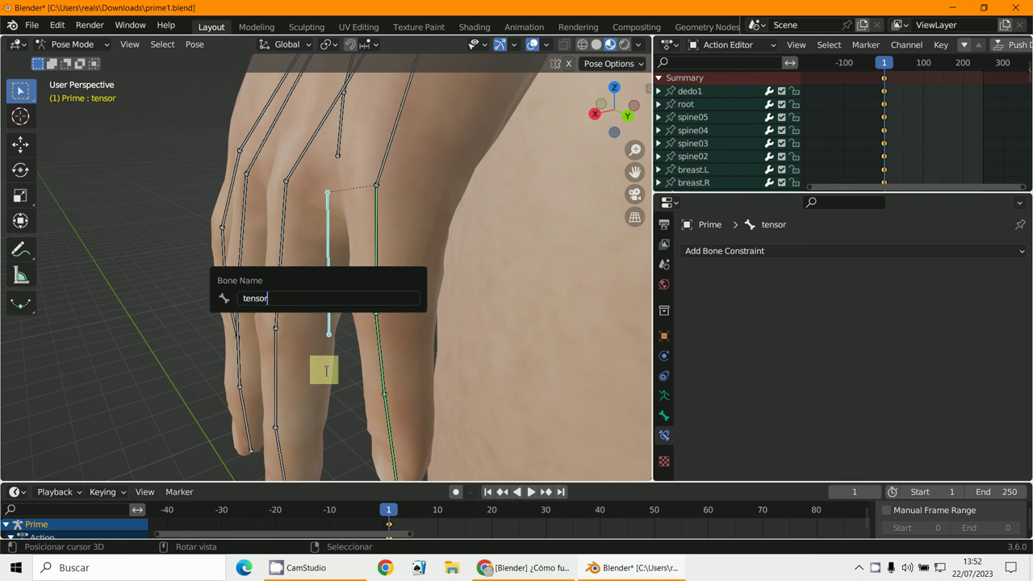
right_click(376, 285)
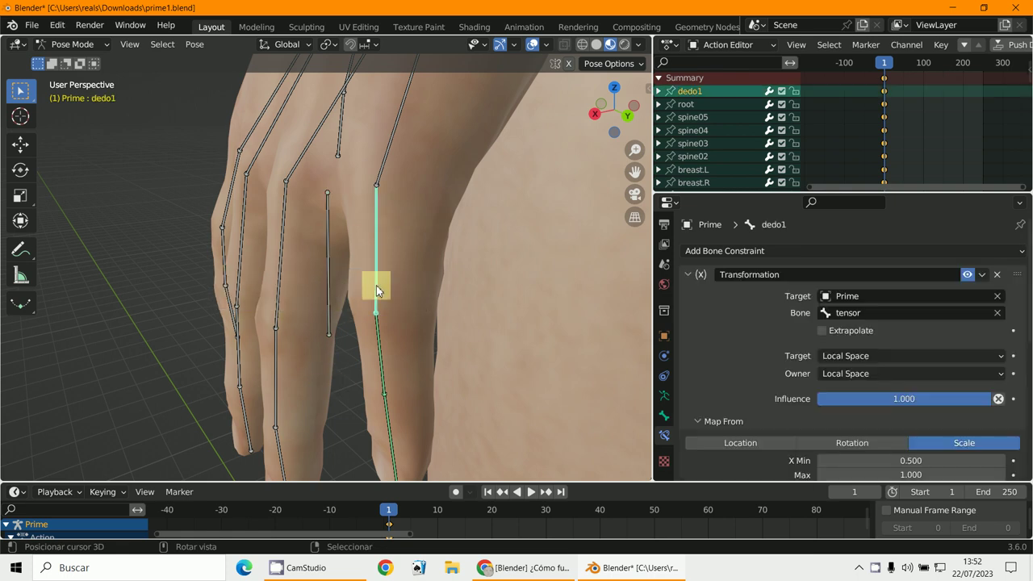
key("F2")
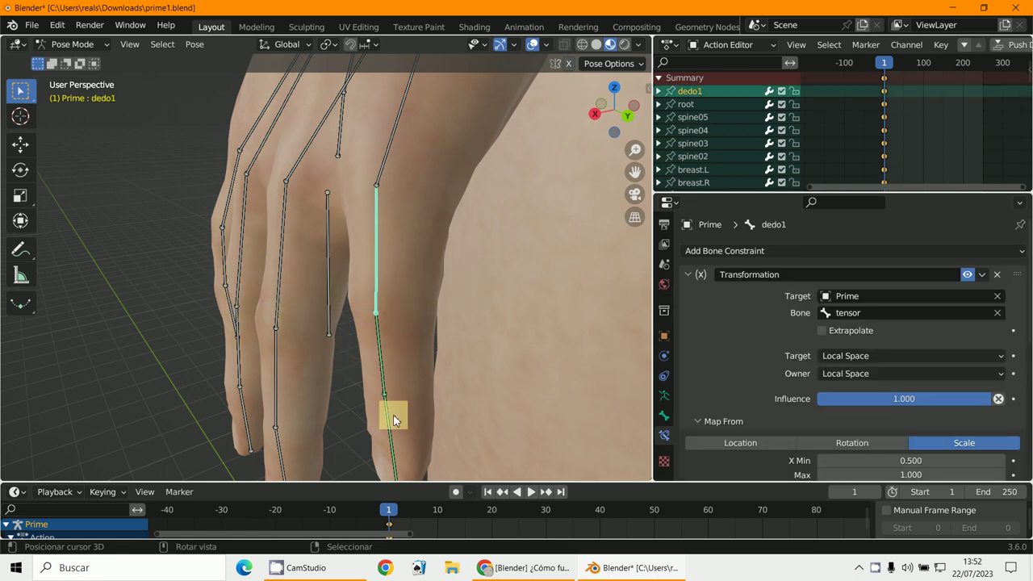
Compare the tensor and dedo1 bones, and examine dedo1's Transformation constraint settings in an enlarged properties editor.
scroll(392, 417, "down", 2)
middle_click_drag(388, 406, 388, 380)
right_click(350, 313)
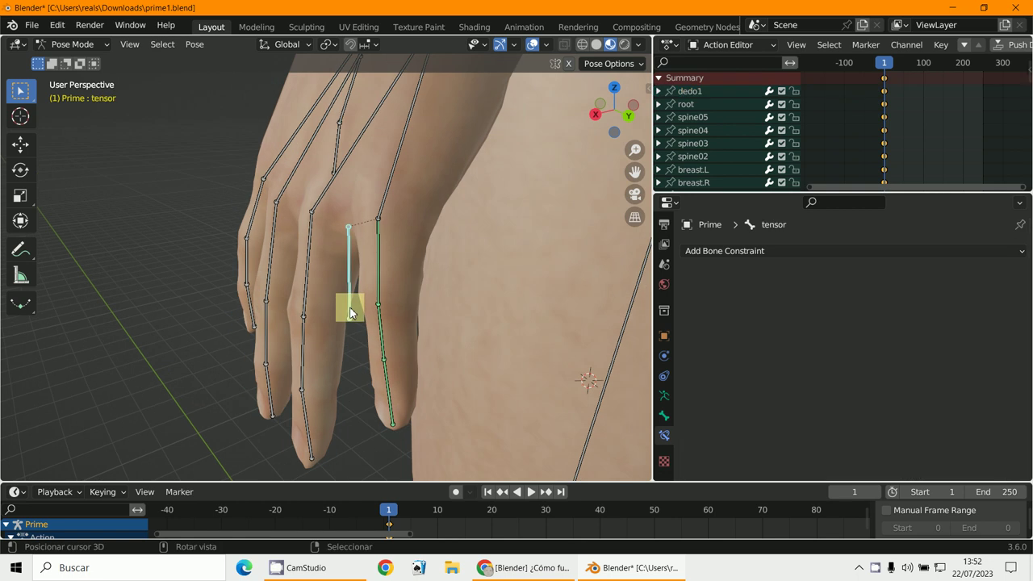
scroll(391, 259, "up", 5)
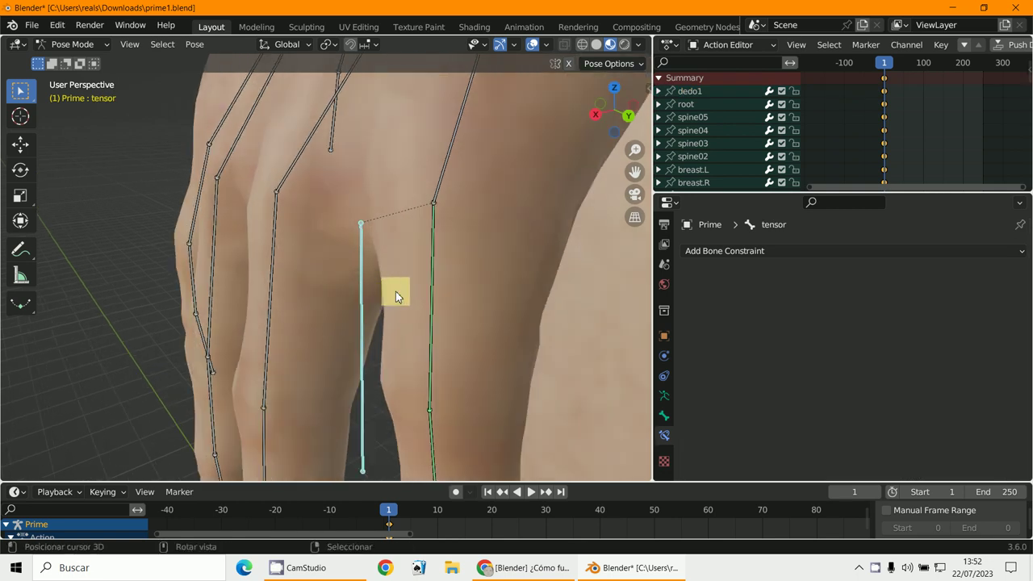
right_click(430, 300)
scroll(754, 323, "down", 2)
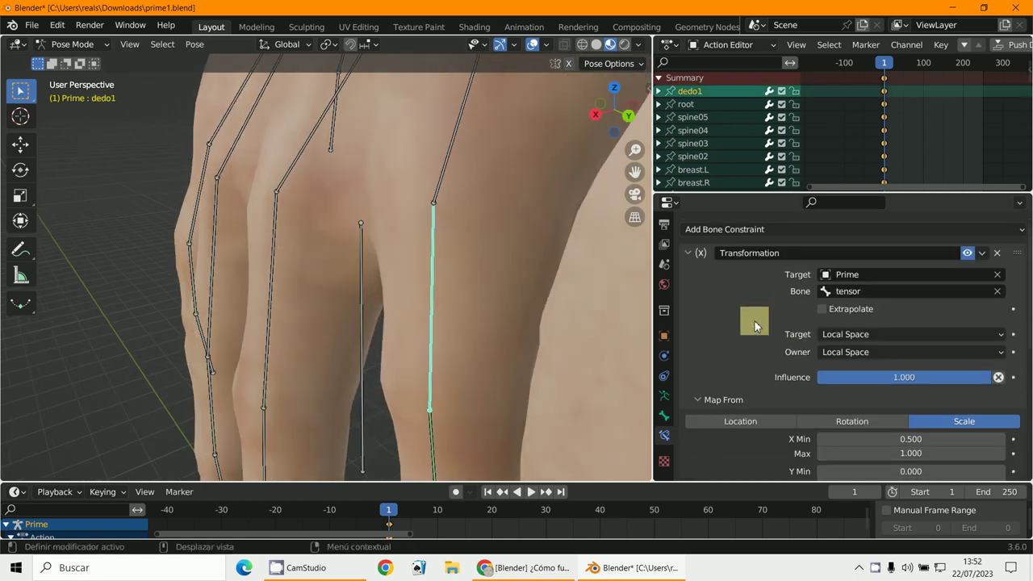
left_click_drag(890, 187, 824, 99)
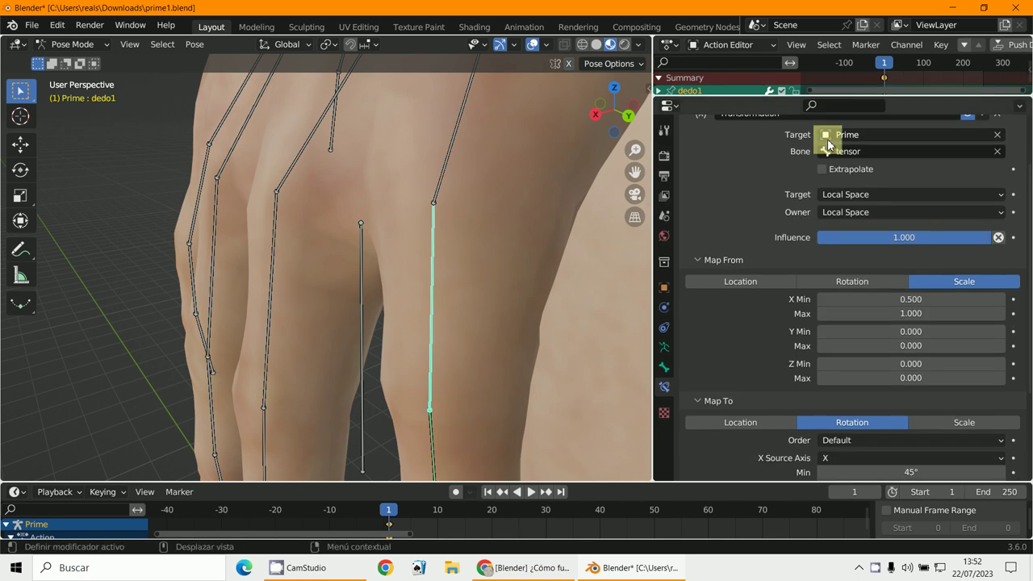
scroll(809, 175, "up", 2)
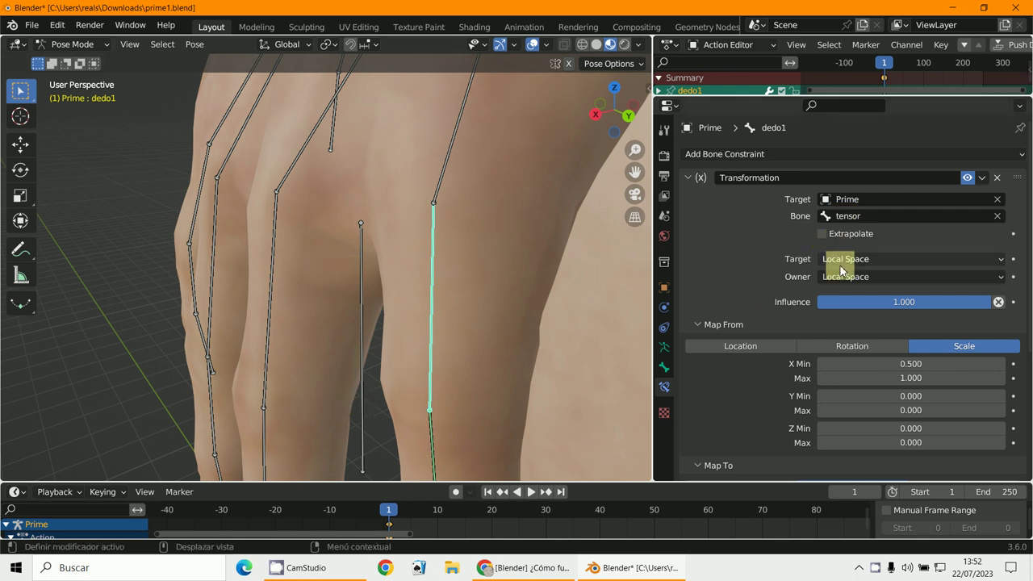
scroll(916, 344, "down", 2)
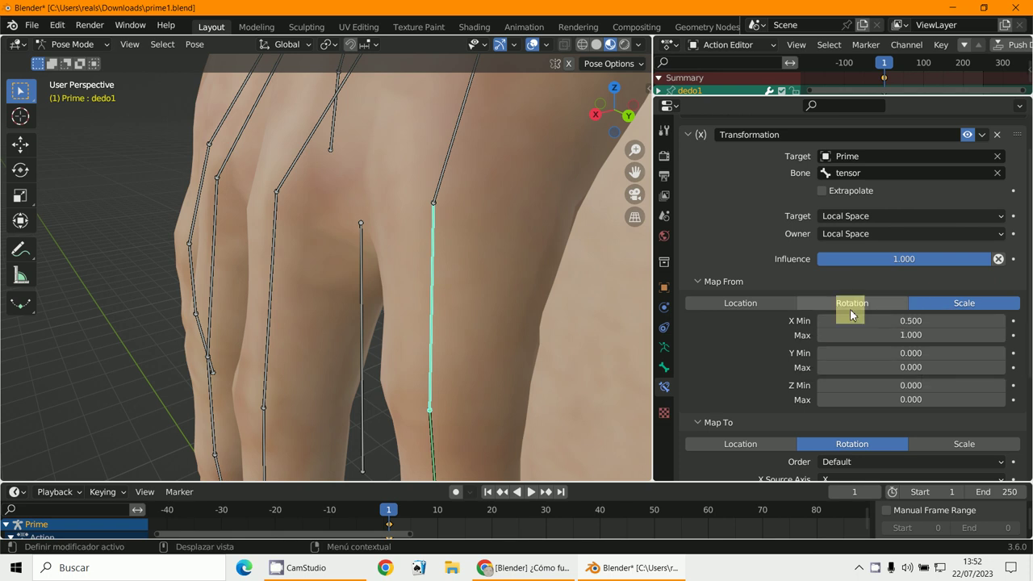
Try scaling the tensor bone and reselect dedo1 to review the Map From settings of its constraint.
left_click(364, 255)
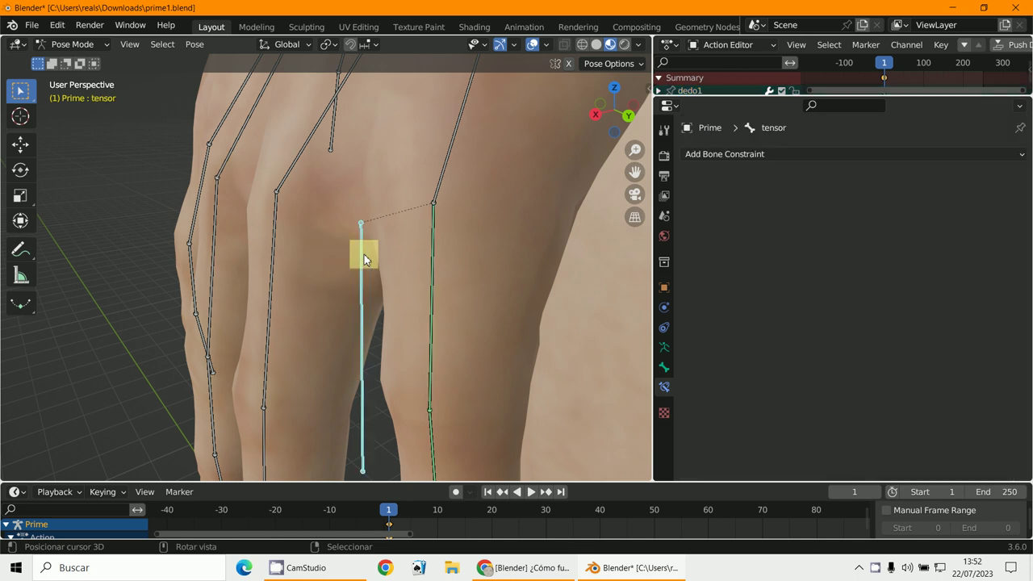
key("s")
right_click(361, 397)
left_click(432, 280)
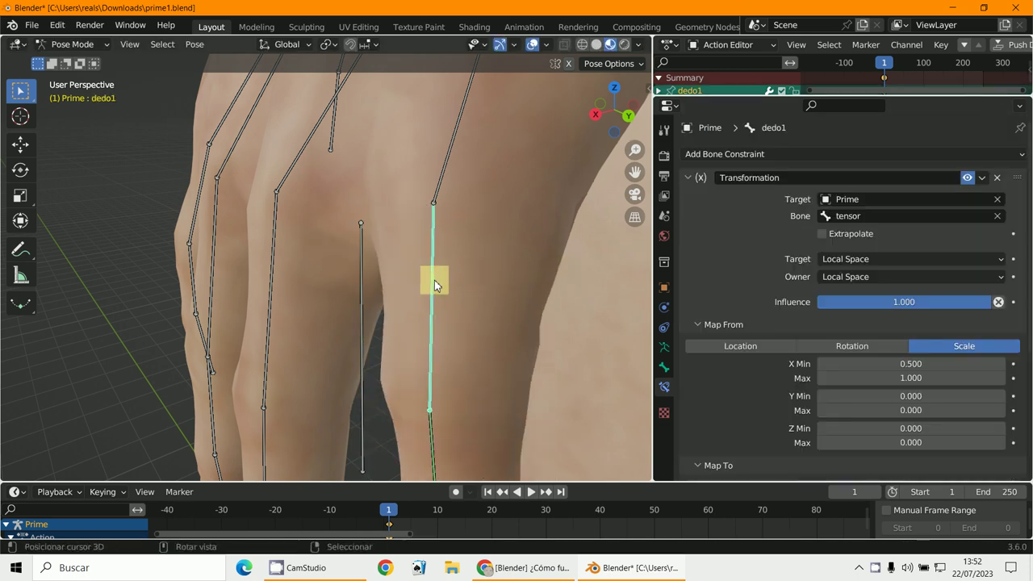
scroll(927, 331, "down", 2)
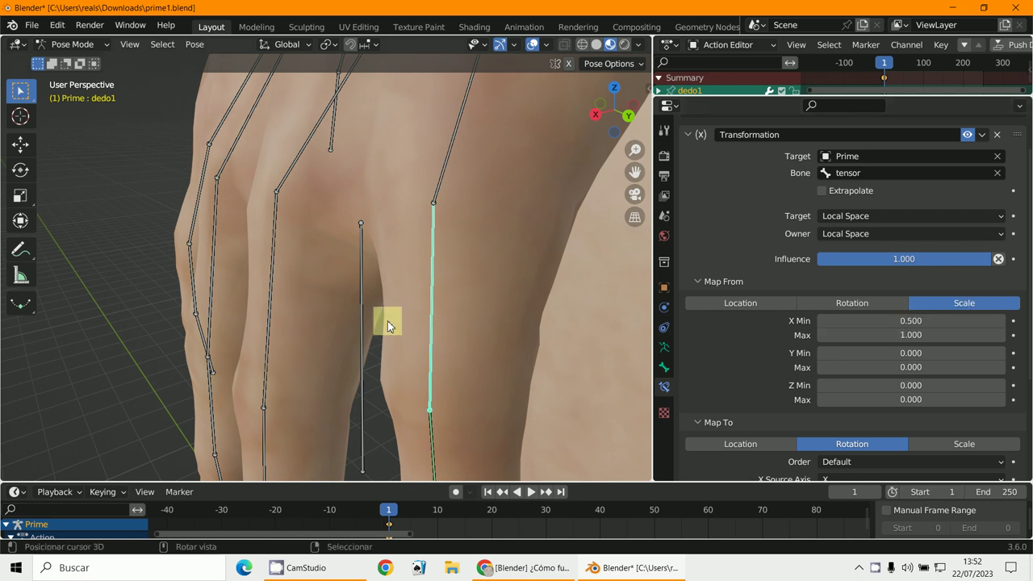
Try scaling the tensor bone along the X axis and uniformly to test how the dedo1 finger bends.
left_click(361, 324)
key("s")
key("x")
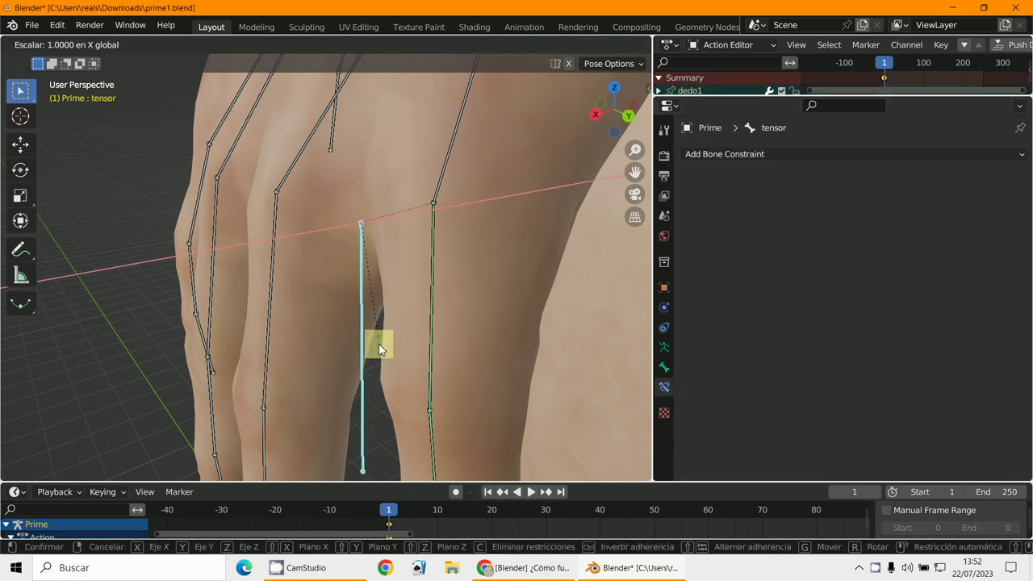
key("x")
key("x")
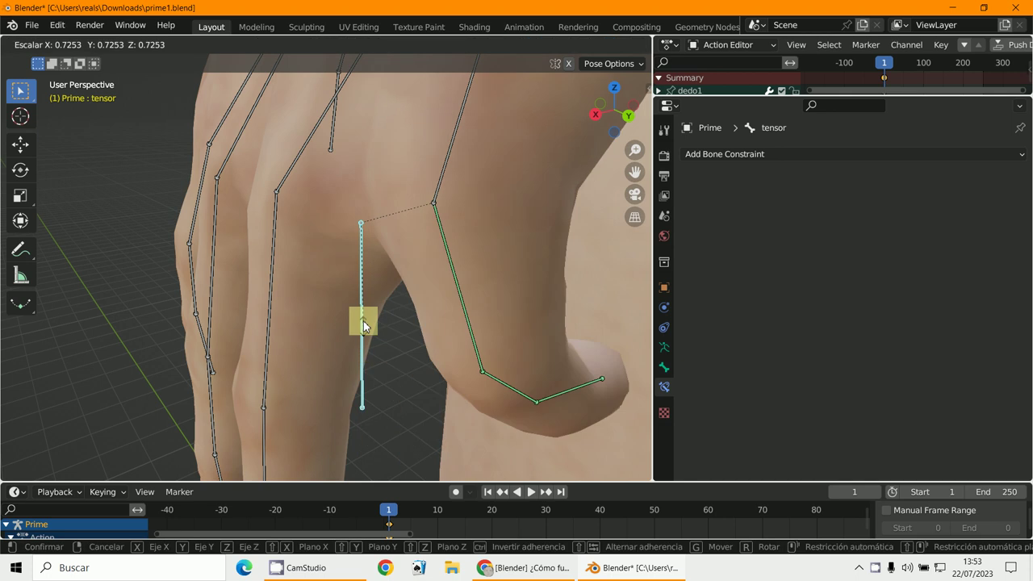
right_click(365, 334)
Examine the Map To rotation settings of dedo1's Transformation constraint and test rotating the bone.
left_click(434, 282)
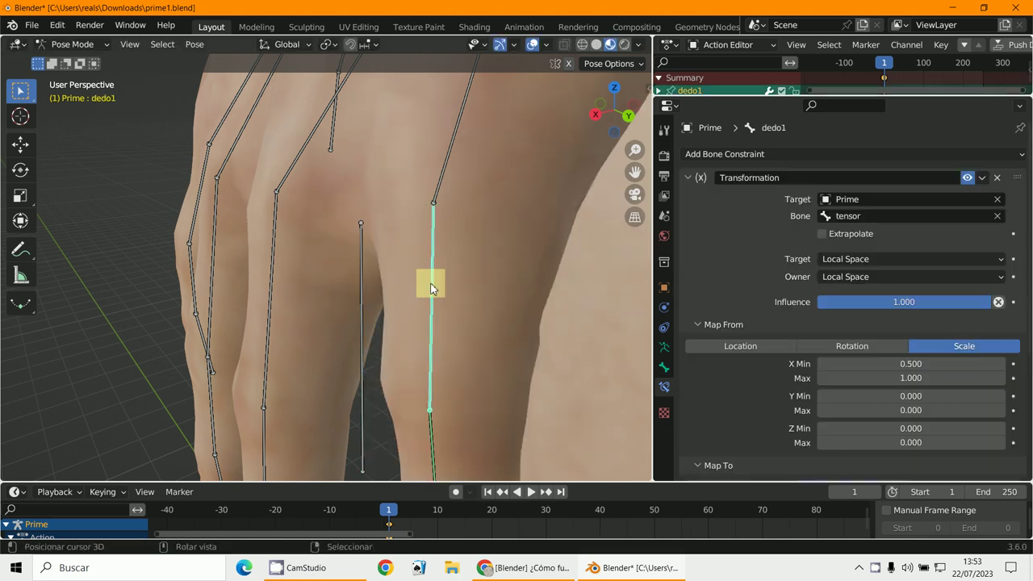
scroll(929, 362, "down", 6)
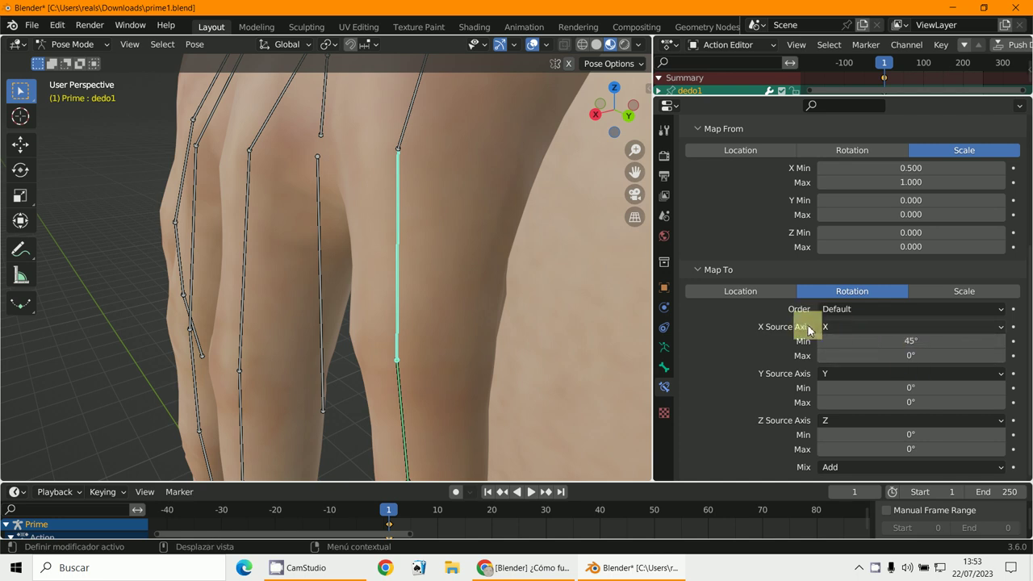
key("r")
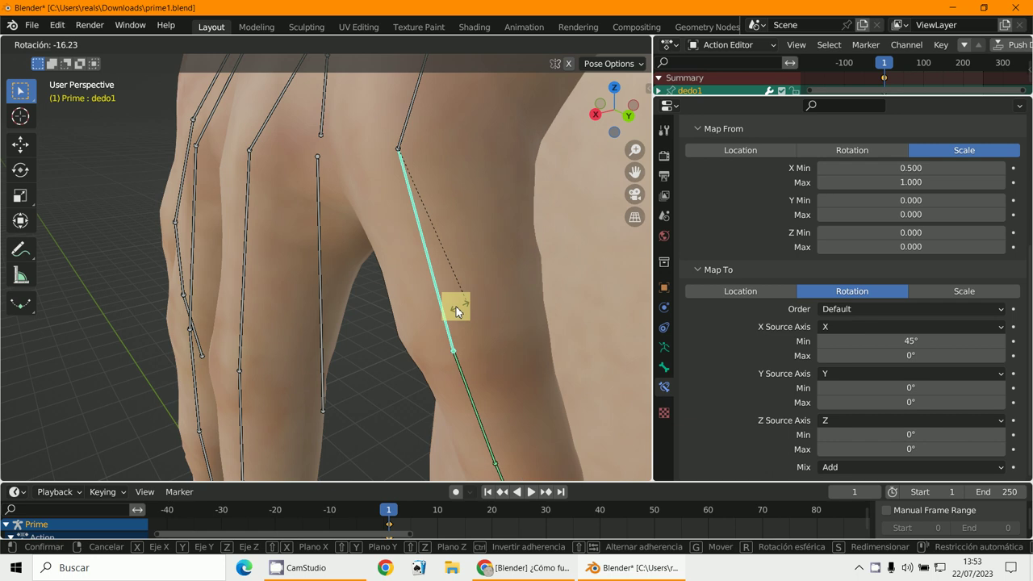
key("Escape")
Undo the accidental selection of the body mesh and test scaling the tensor bone in Pose Mode.
key("ctrl+Tab")
left_click(316, 328)
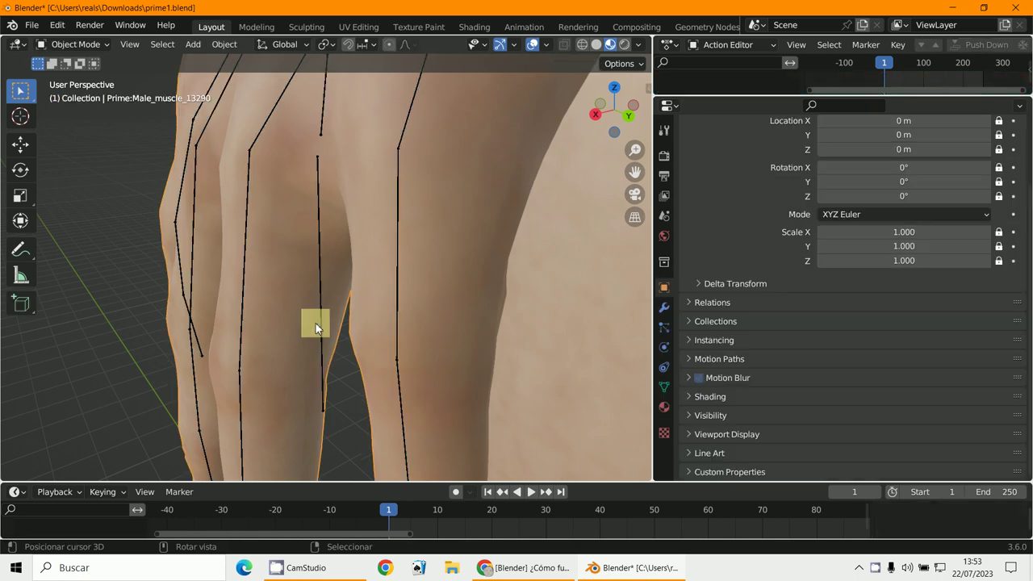
key("ctrl+z")
key("ctrl+z")
scroll(332, 329, "down", 5)
key("s")
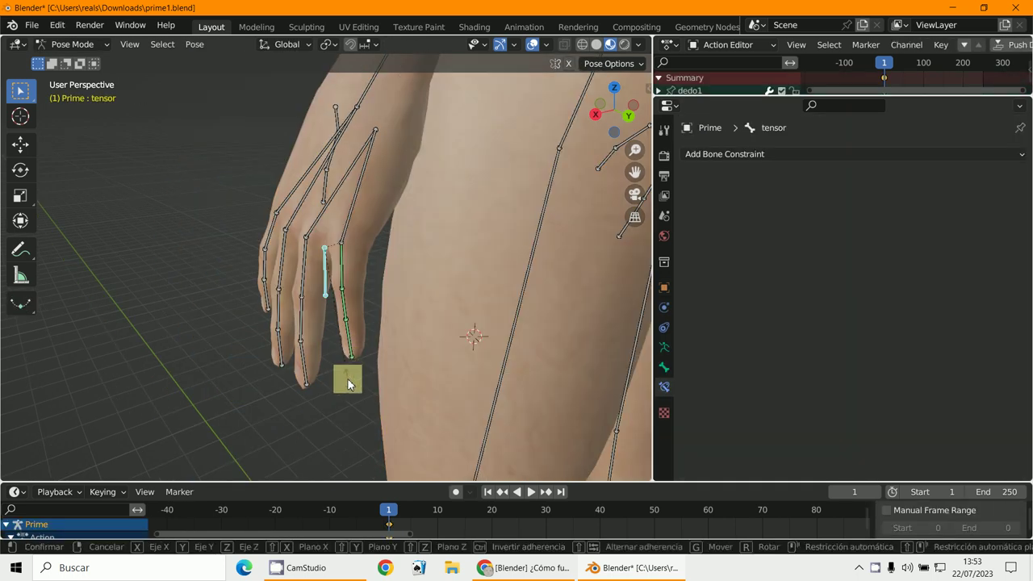
left_click(347, 333)
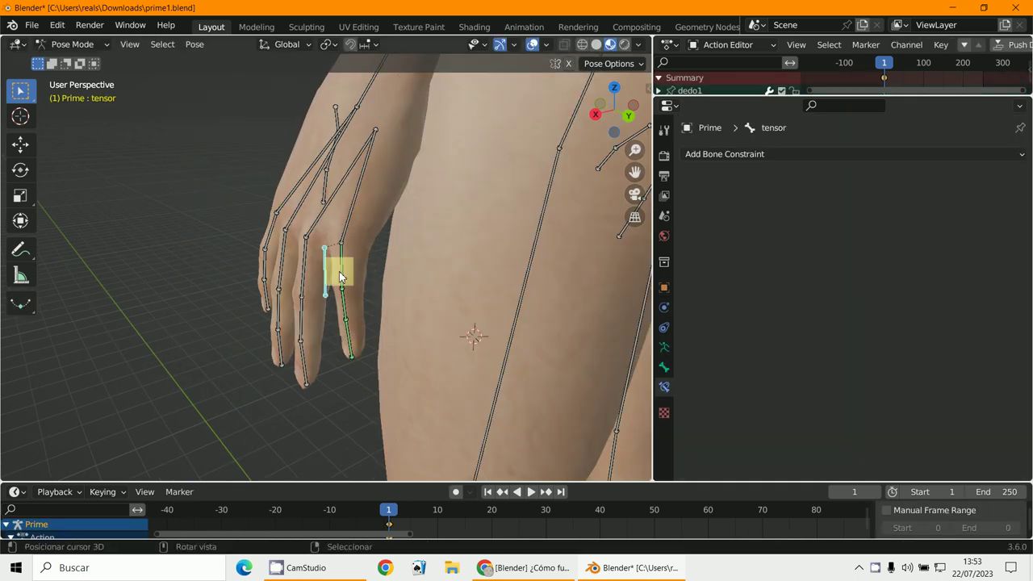
Undo the latest changes to the tensor bone until dedo1 is the active bone again.
key("ctrl+z")
scroll(347, 286, "up", 3)
key("ctrl+z")
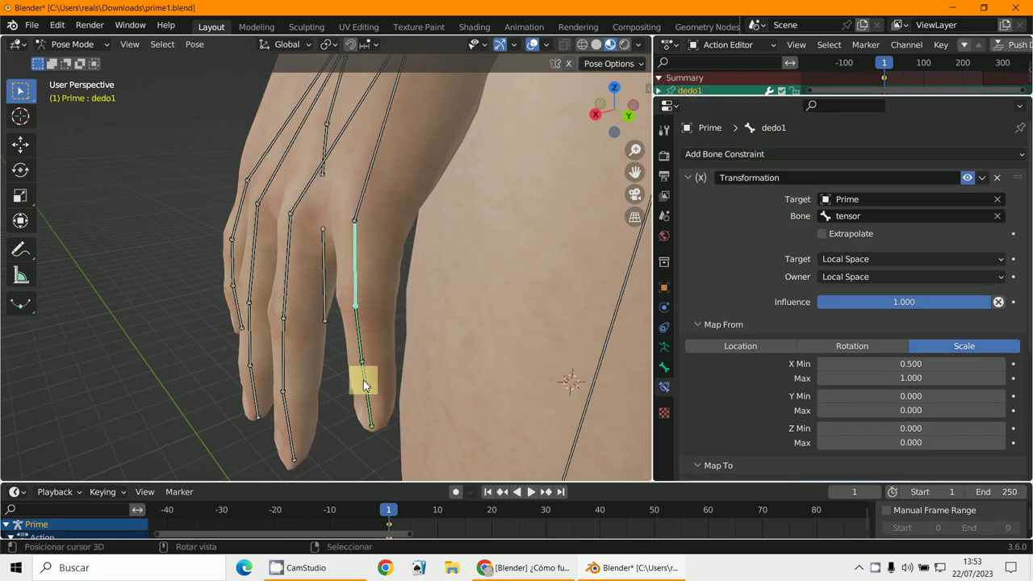
Try rotating finger4-2.L on its own and test scaling the tensor bone to compare how the fingers react.
left_click(285, 332)
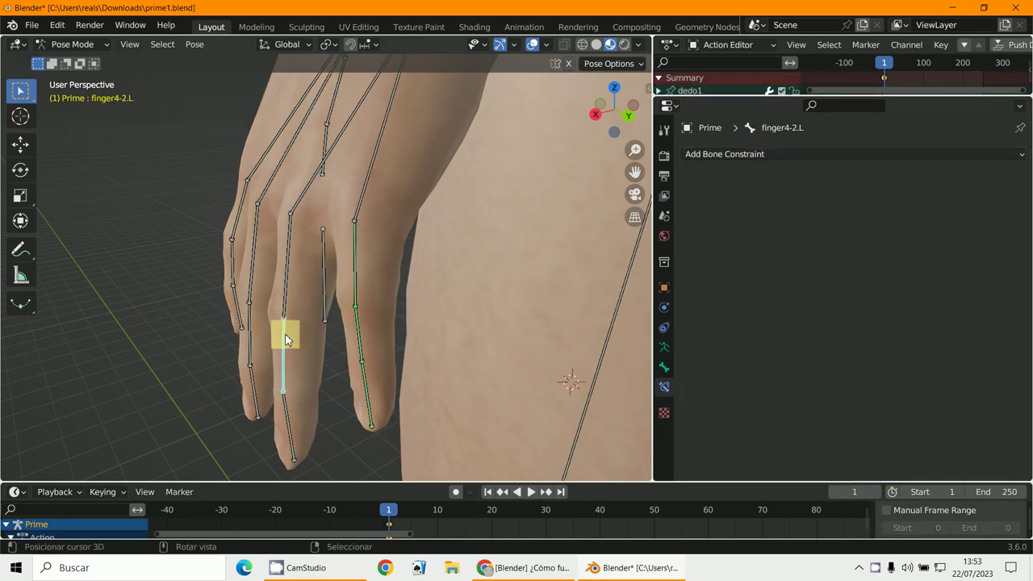
key("r")
key("Escape")
left_click(325, 308)
key("s")
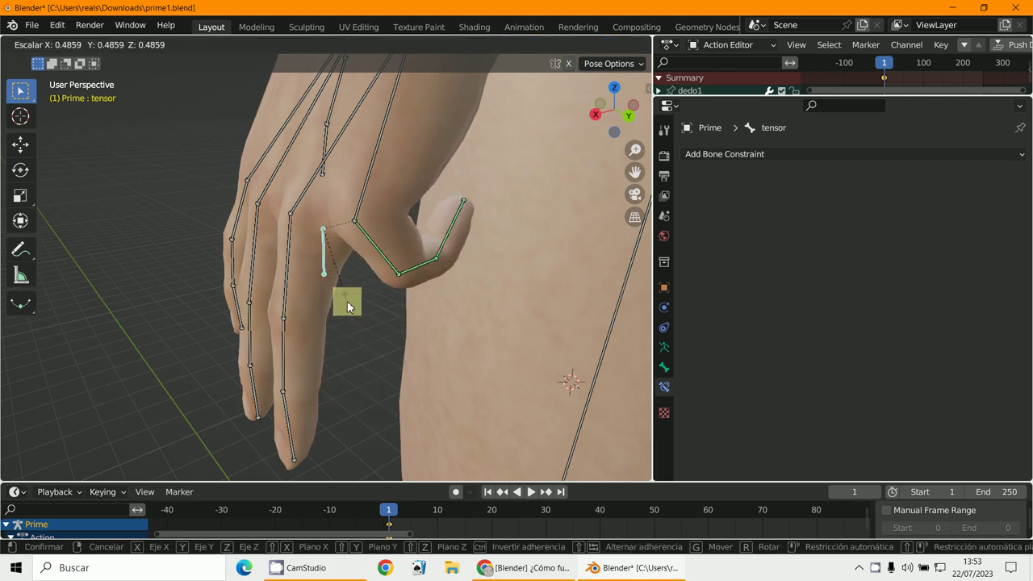
key("Escape")
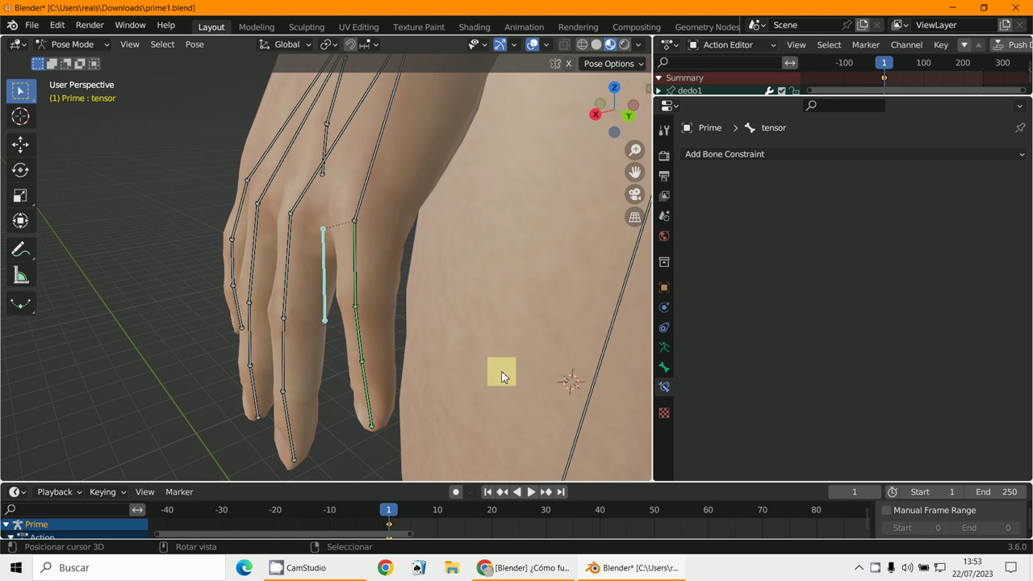
Select the three bones of the finger next to the constrained one: finger4-3.L, finger4-2.L and finger4-1.L.
middle_click_drag(501, 376, 427, 316)
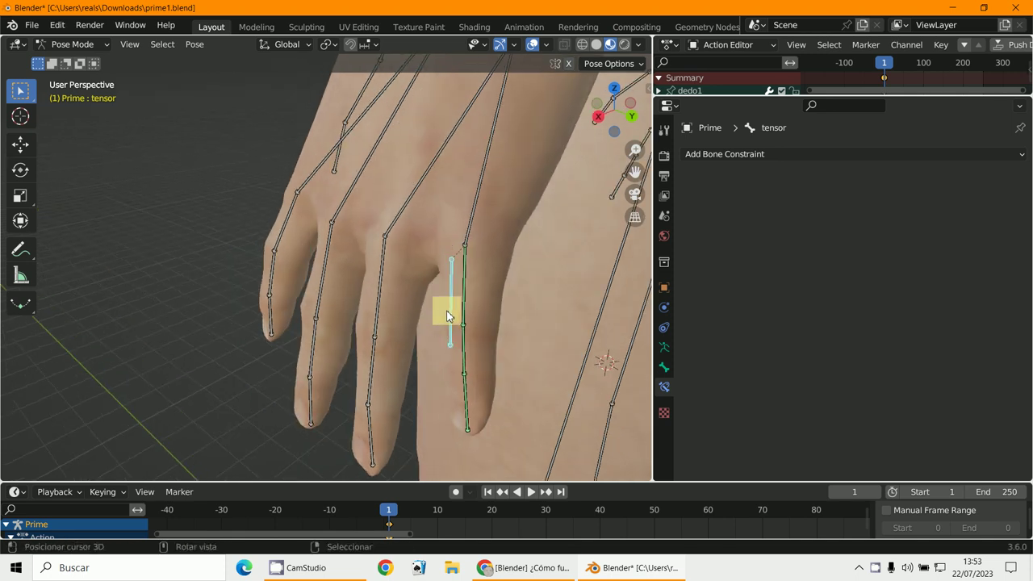
left_click(468, 408)
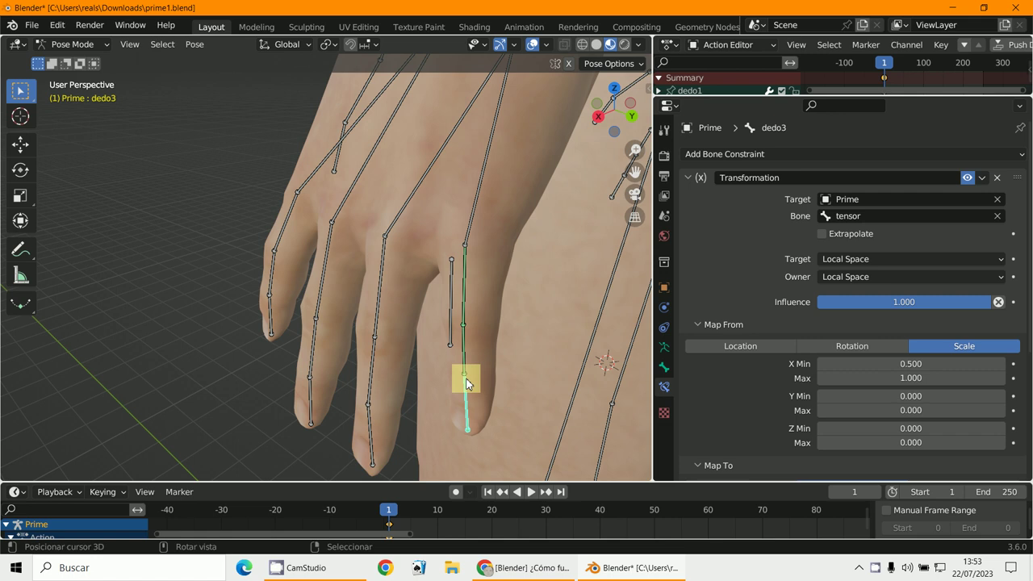
left_click(365, 432)
key("ctrl+Tab")
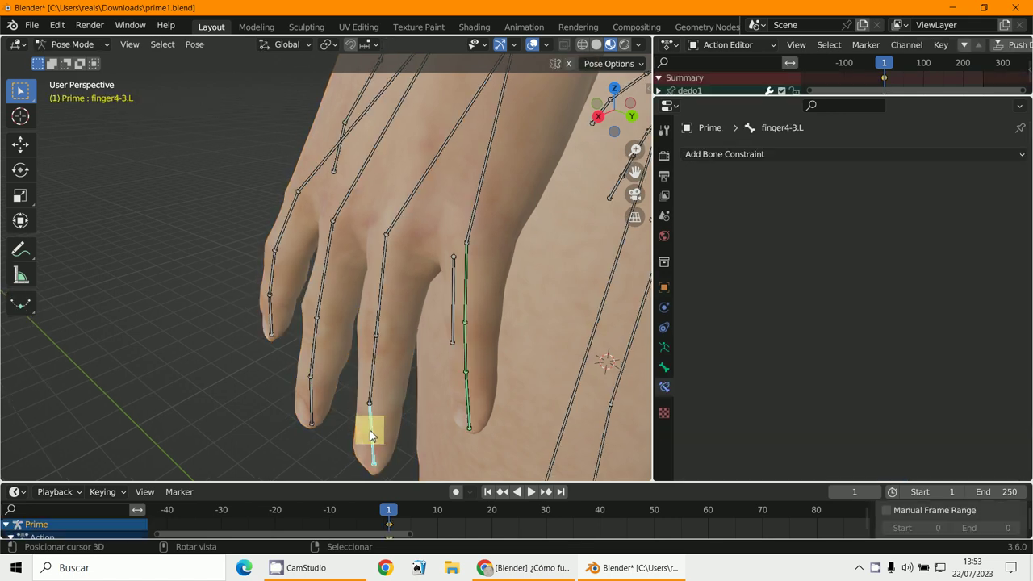
left_click(378, 356)
left_click(381, 316, "shift")
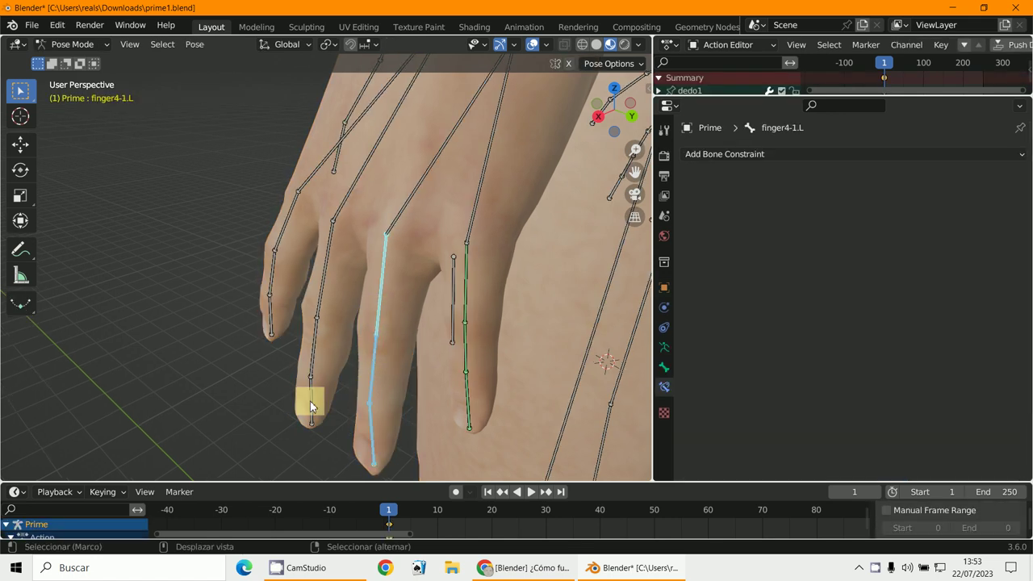
Extend the Pose Mode selection with all three bones of both finger3 and finger2 on the same hand.
key("ctrl+Tab")
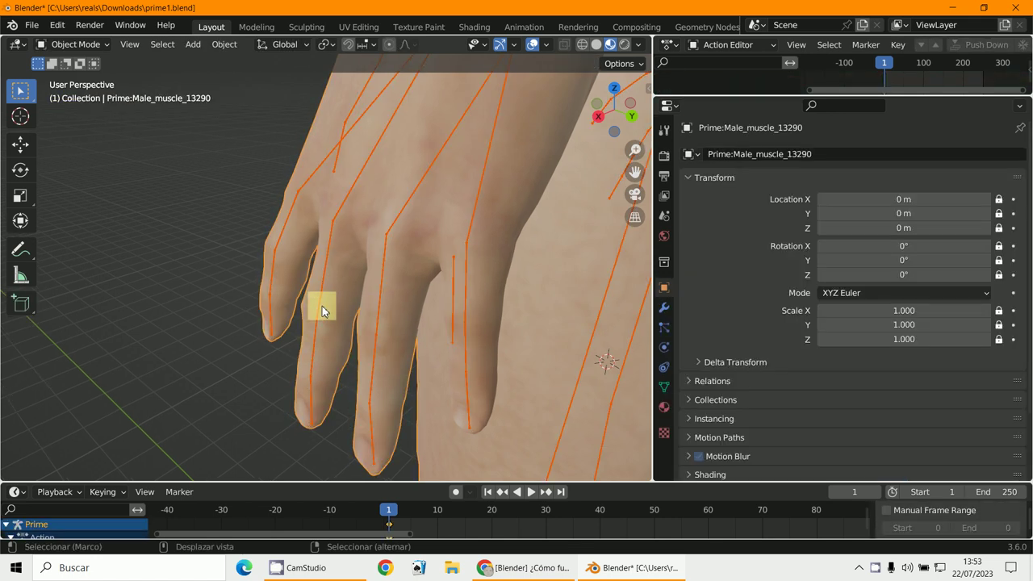
key("ctrl+Tab")
left_click(322, 370, "shift")
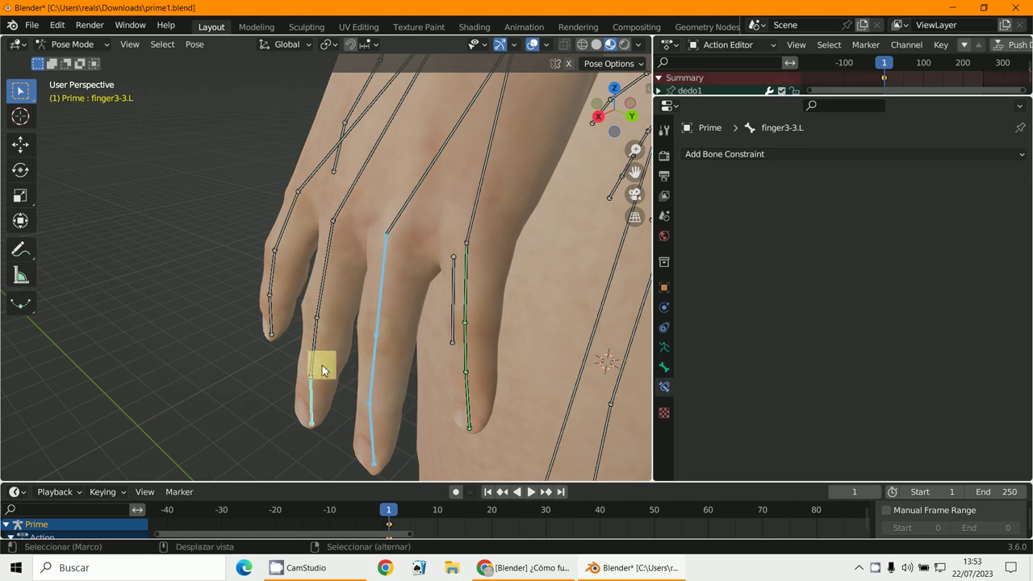
left_click(317, 312, "shift")
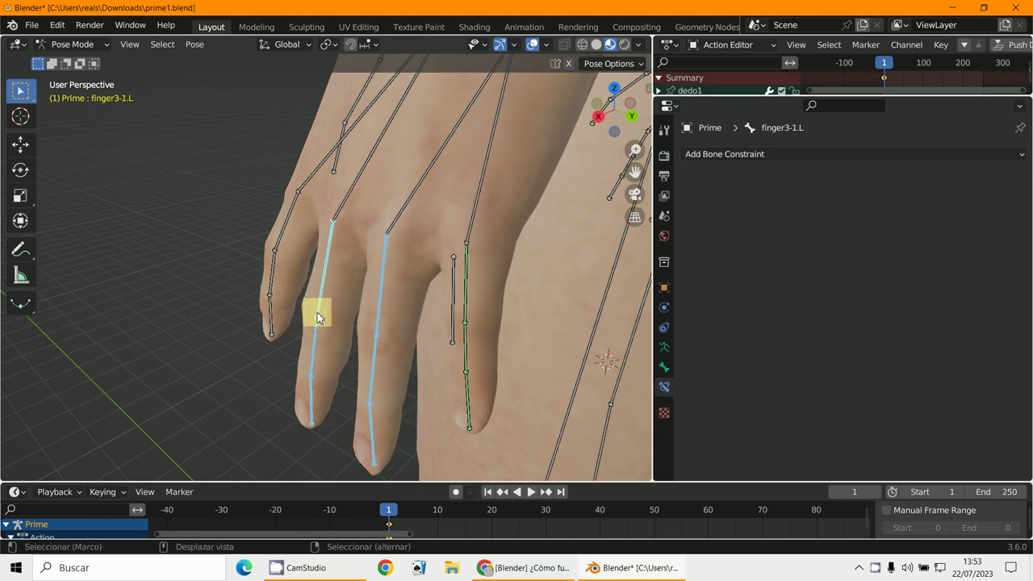
left_click(271, 274, "shift")
left_click(280, 236, "shift")
Make dedo1 the active bone and copy its Transformation constraint to the selected finger bones with Copy Constraints to Selected Bones.
middle_click_drag(429, 339, 414, 342)
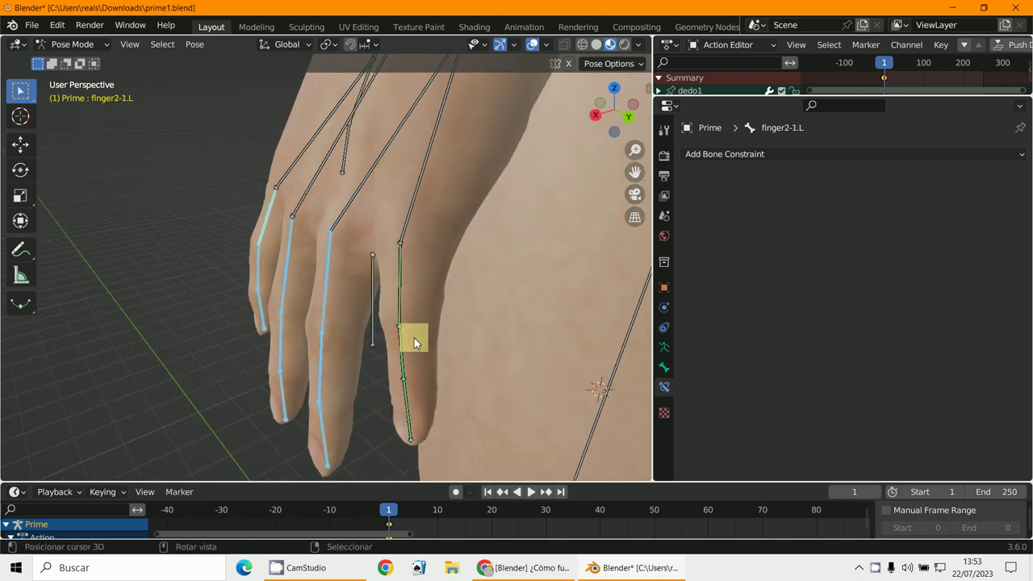
left_click(400, 294, "shift")
key("F3")
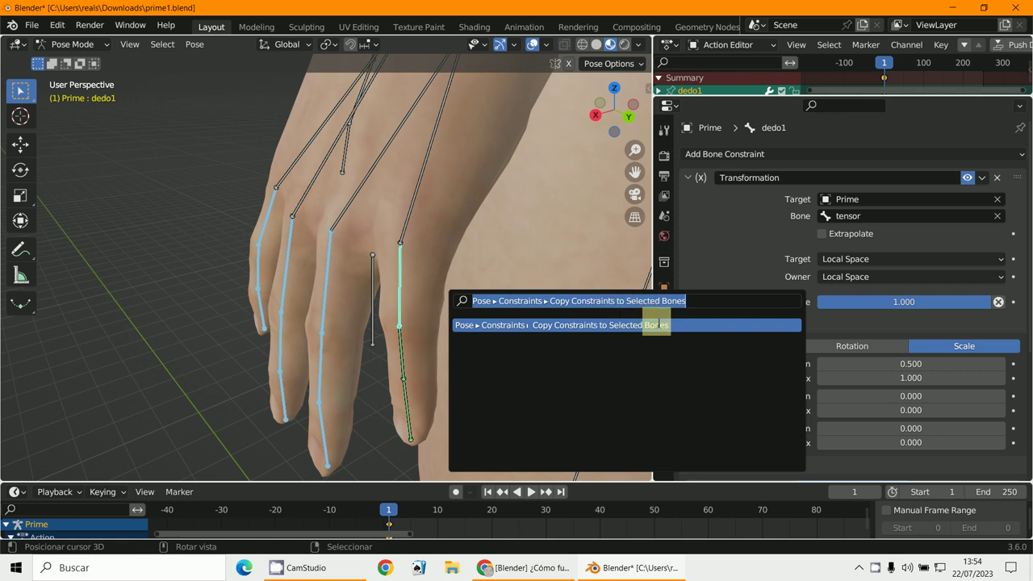
left_click(659, 324)
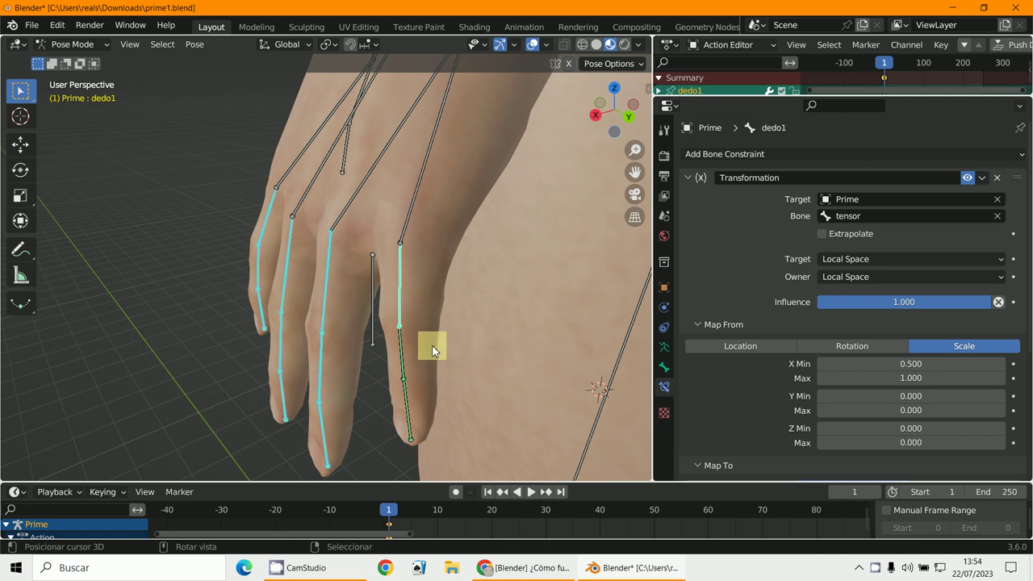
Select finger4-1.L to check the Transformation constraint copied onto it.
left_click(322, 310)
scroll(335, 339, "down", 1)
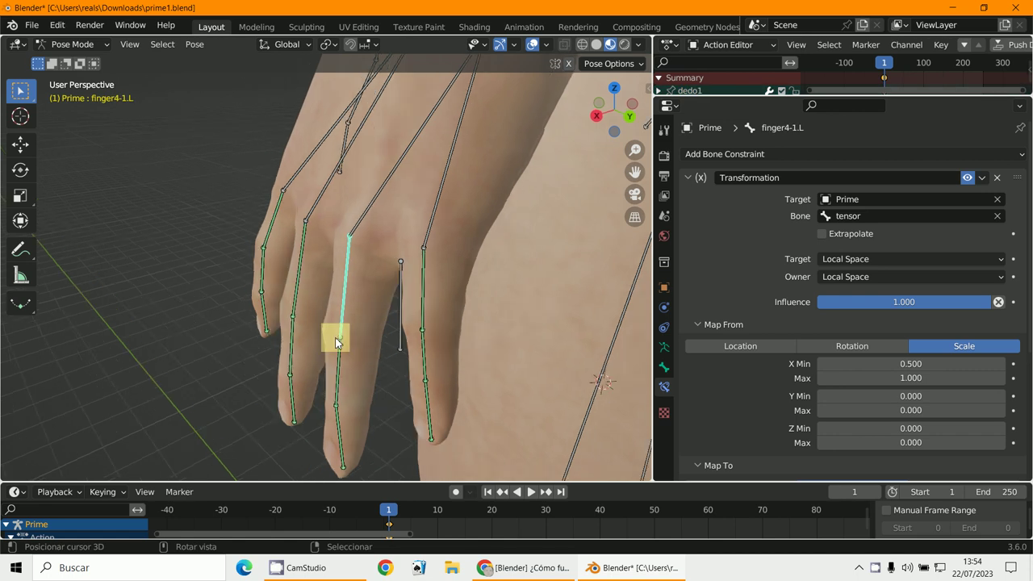
scroll(315, 337, "down", 1)
scroll(321, 341, "up", 1)
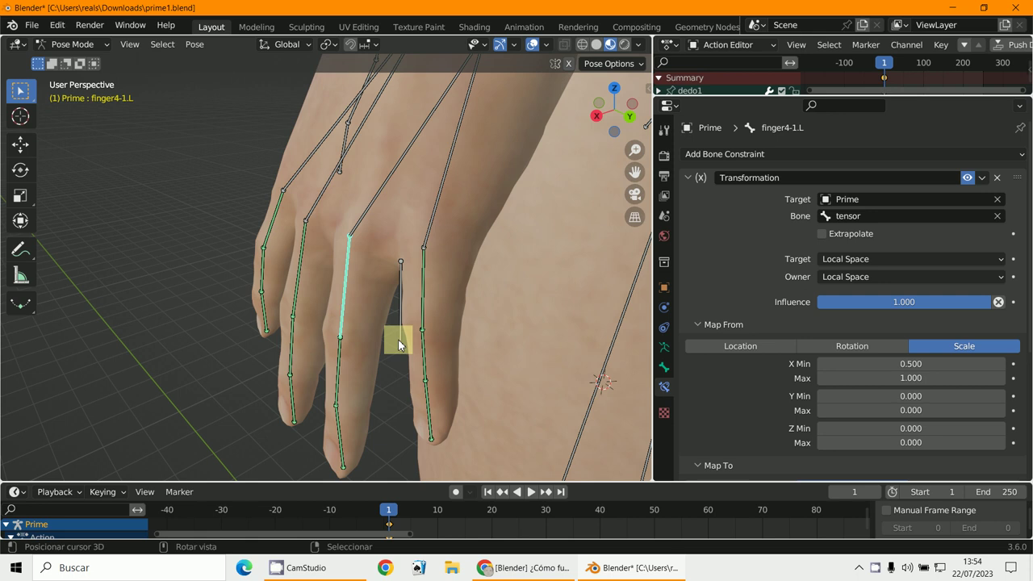
scroll(398, 338, "up", 1)
Test scaling the tensor bone from different angles, and scale it down to curl all four fingers into a fist.
left_click(397, 339)
key("s")
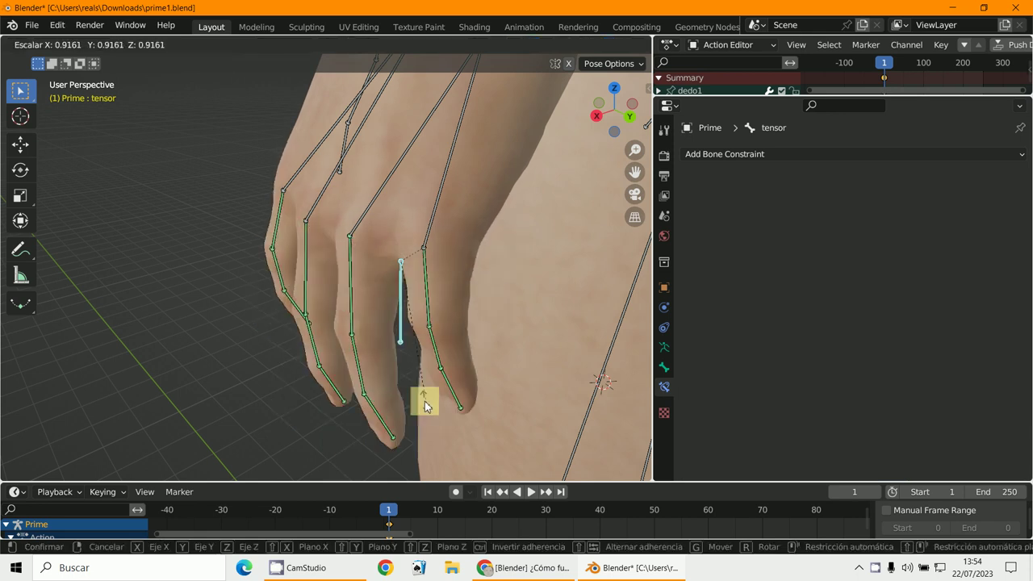
left_click(414, 430)
middle_click_drag(424, 429, 369, 380)
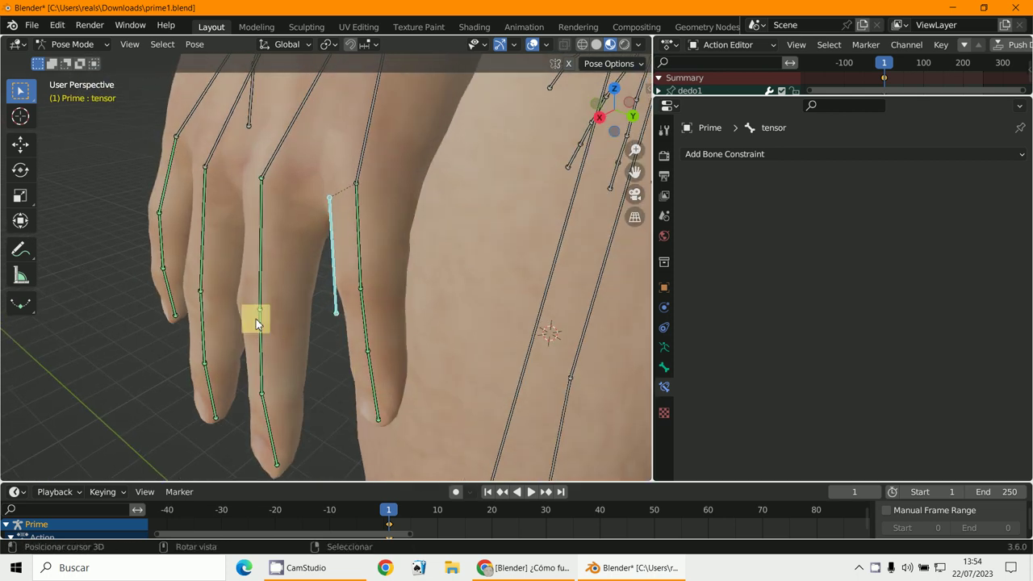
key("s")
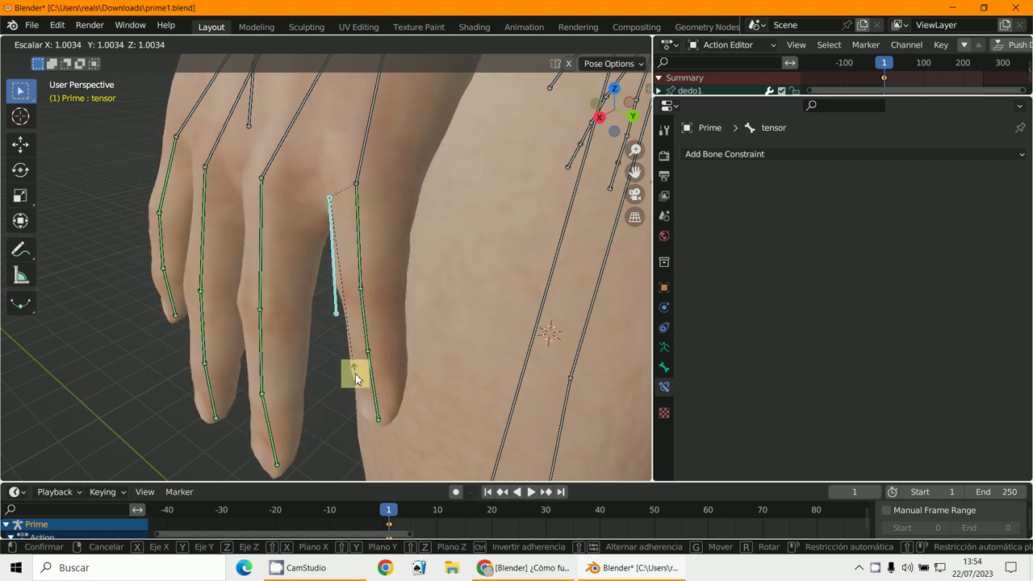
left_click(357, 308)
middle_click_drag(358, 308, 479, 344)
key("s")
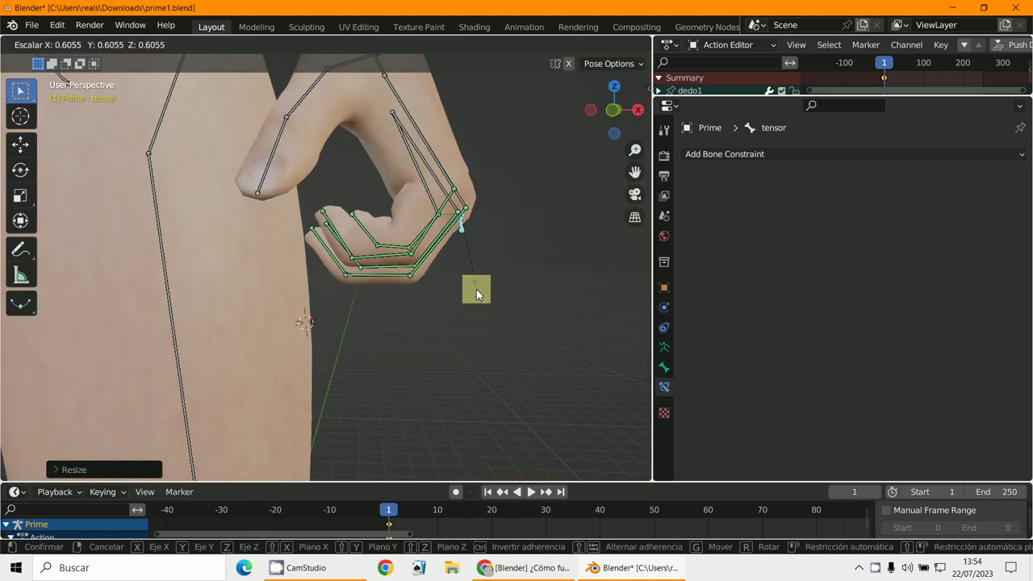
left_click(476, 289)
Rotate the finger4-2.L bone individually away from the closed fist.
middle_click_drag(365, 308, 393, 280)
left_click(385, 256)
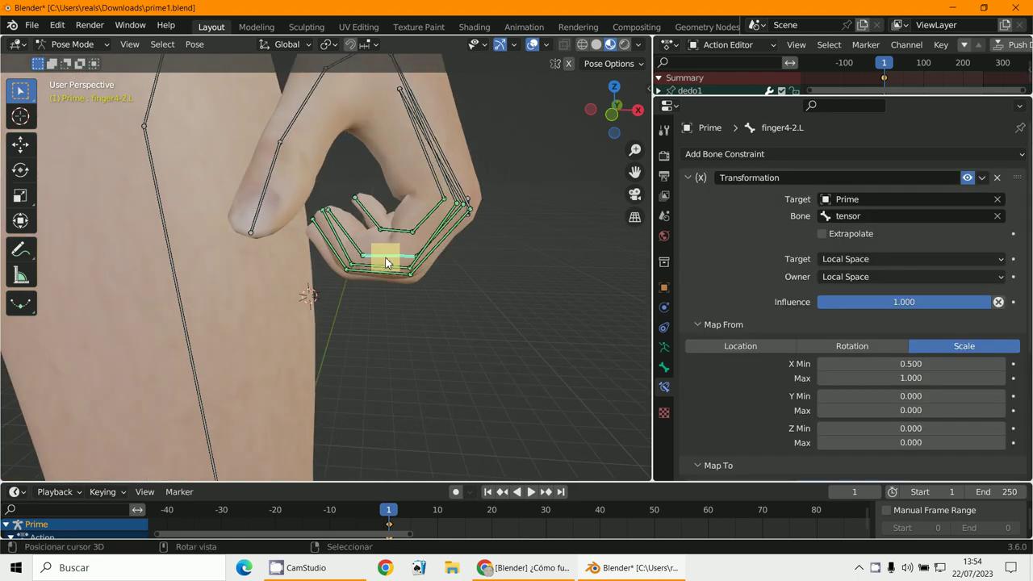
key("r")
left_click(393, 297)
Try rotating the fingertip bone finger4-3.L and undo that rotation.
left_click(355, 295)
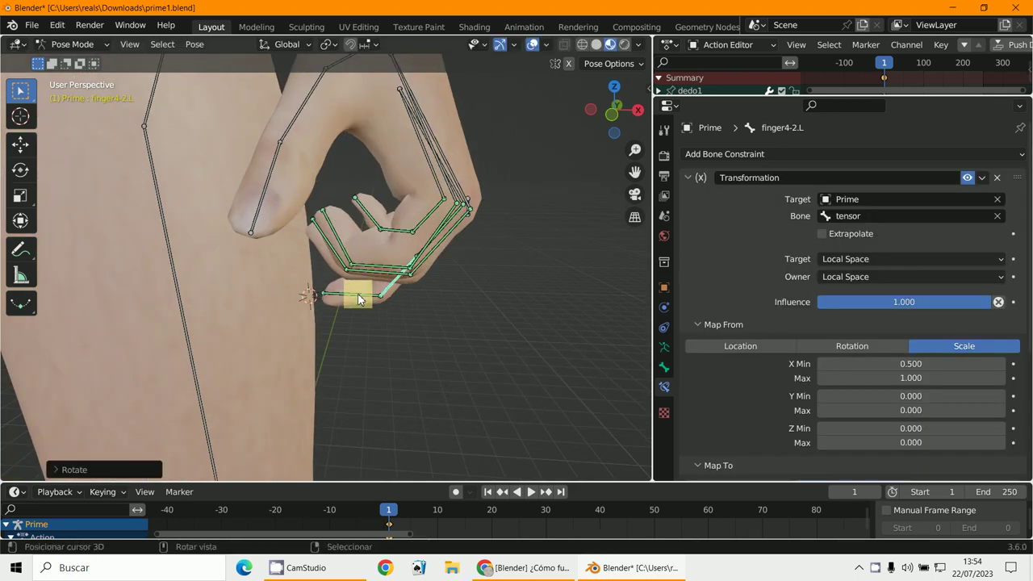
key("r")
left_click(362, 313)
middle_click_drag(363, 313, 312, 307)
key("ctrl+z")
Examine the list of available bone constraints for finger4-3.L.
scroll(364, 338, "down", 5)
middle_click_drag(369, 339, 561, 372)
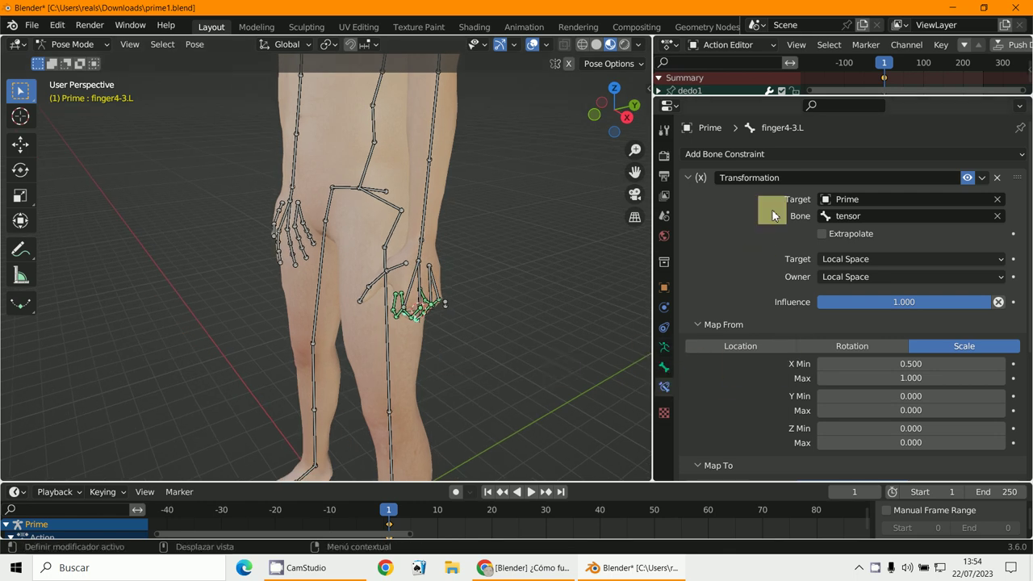
left_click(768, 155)
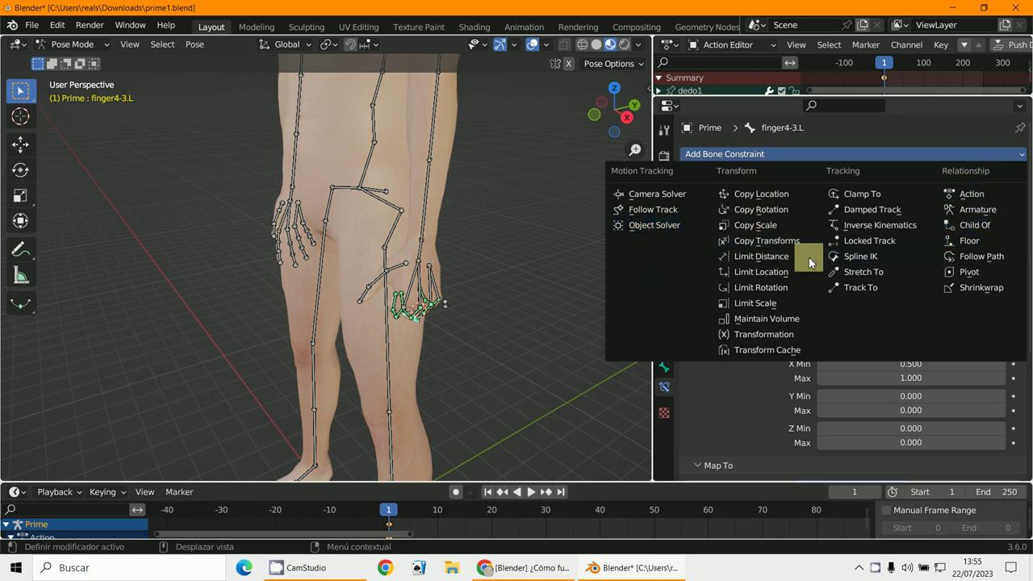
scroll(484, 291, "up", 1)
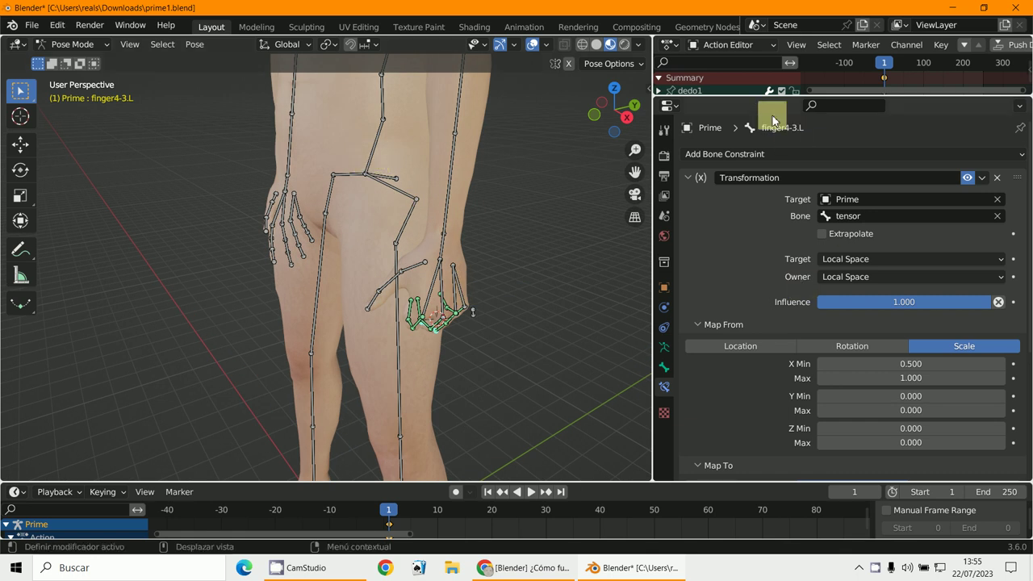
left_click(761, 155)
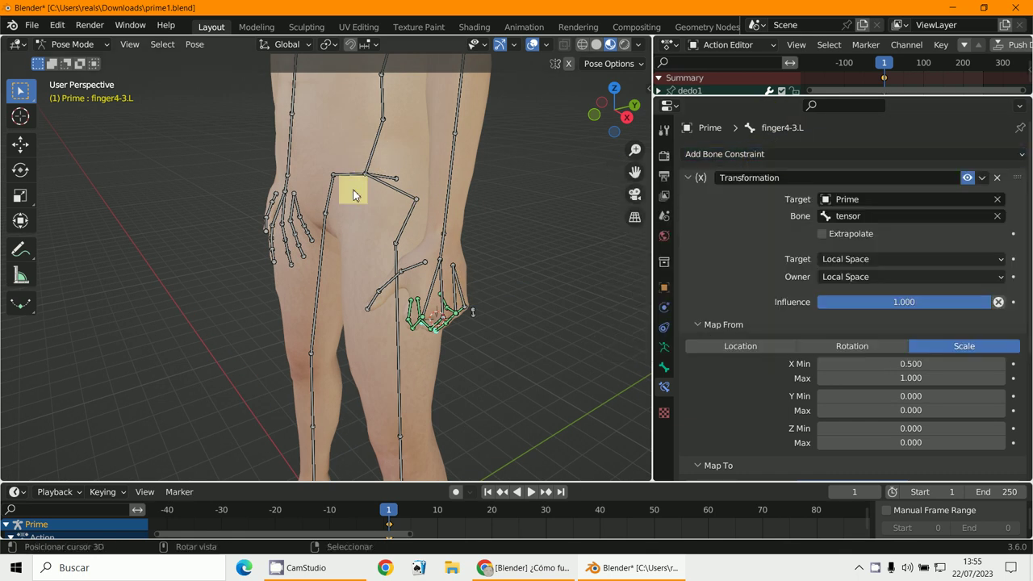
Select the spine05 bone and review the constraint types that can be added to it.
left_click(383, 152)
middle_click_drag(374, 145, 380, 196)
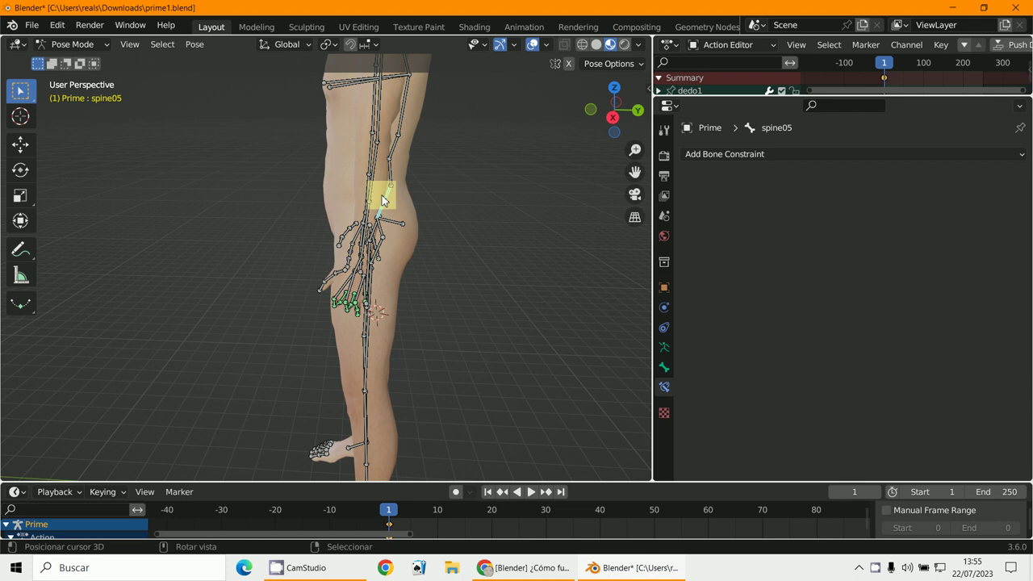
left_click(758, 154)
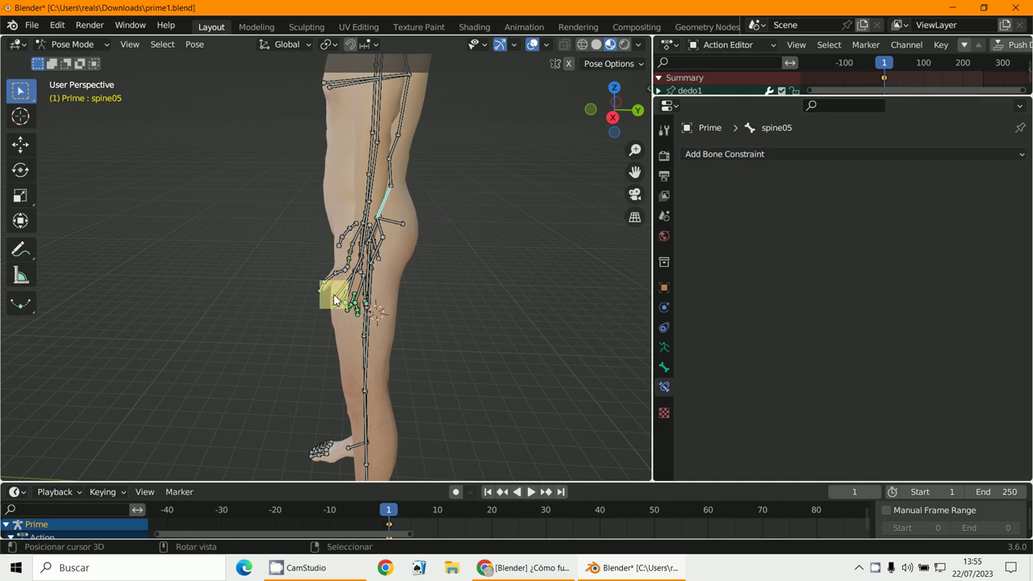
scroll(333, 293, "up", 3)
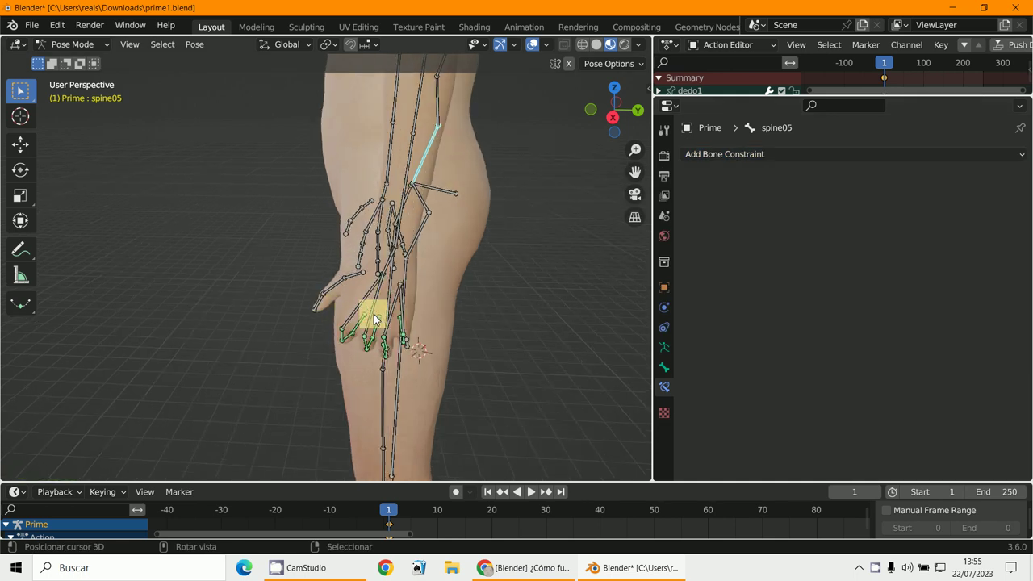
left_click(752, 162)
scroll(332, 355, "up", 3)
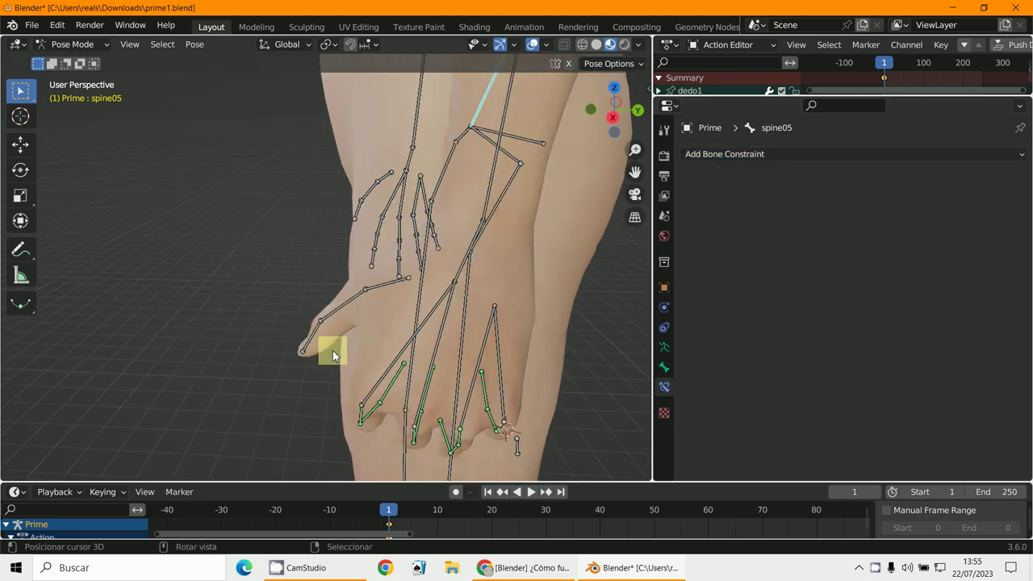
middle_click_drag(332, 355, 511, 346)
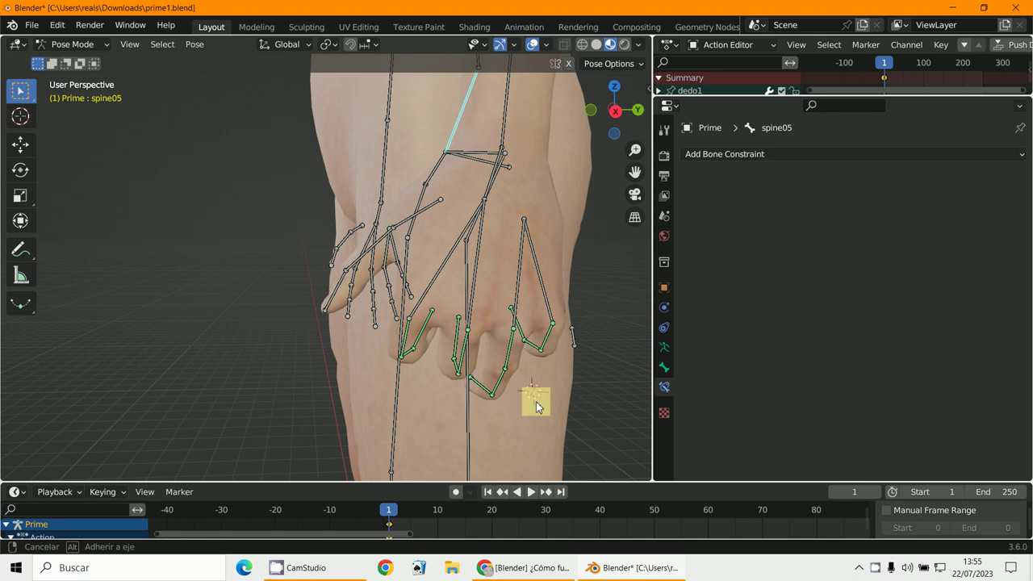
middle_click_drag(534, 403, 309, 558)
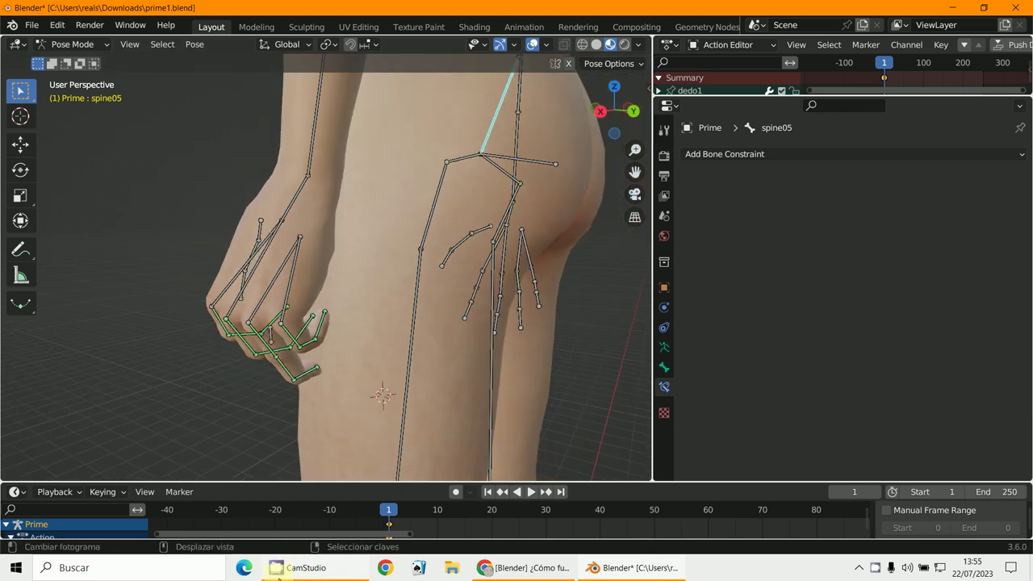
left_click(307, 571)
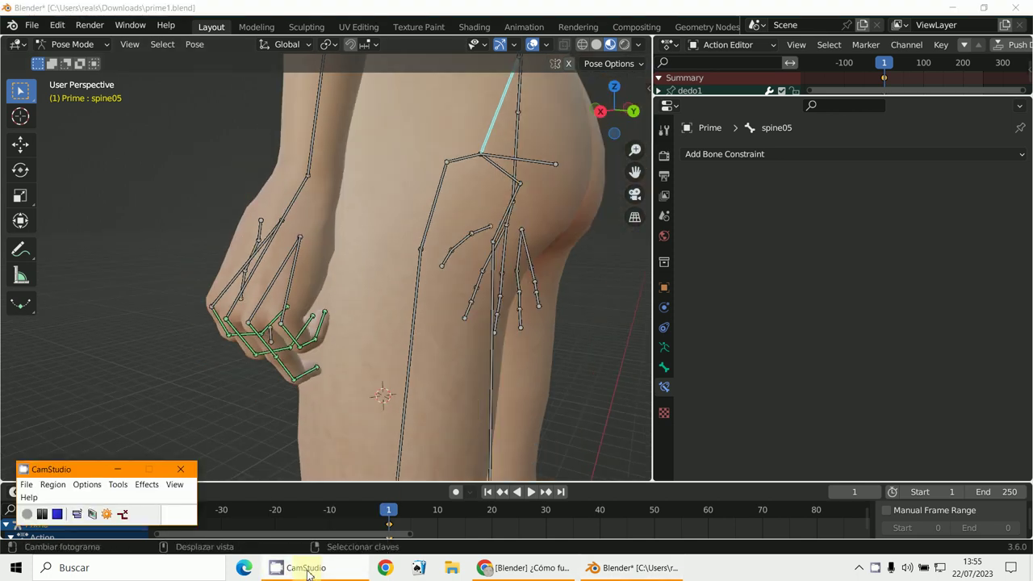